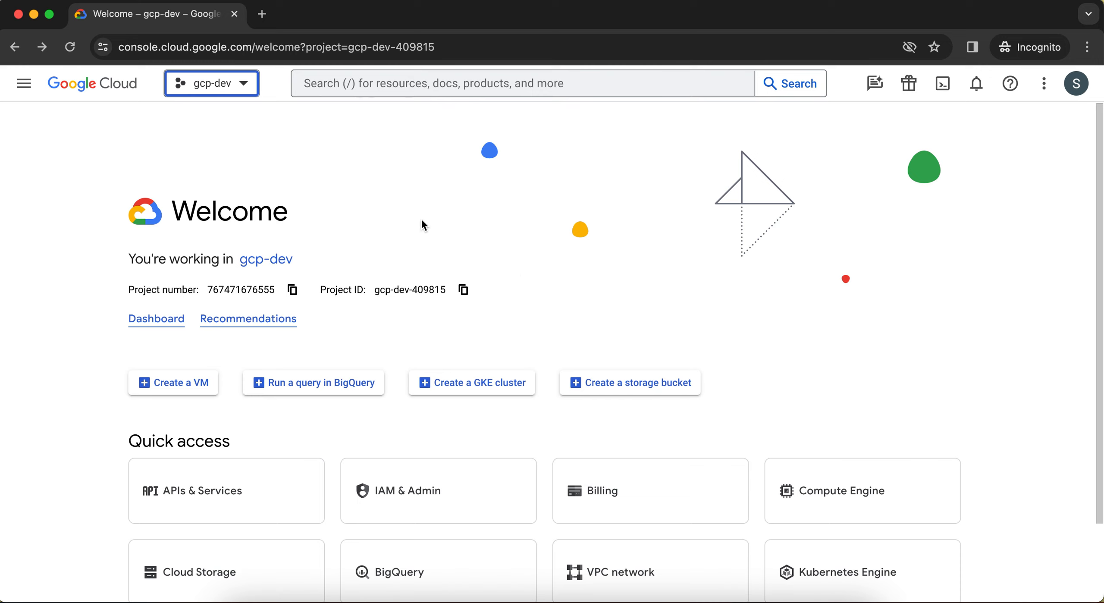
# Step: Search the console for Cloud Storage, open its page and start creating a bucket
pyautogui.click(385, 205)
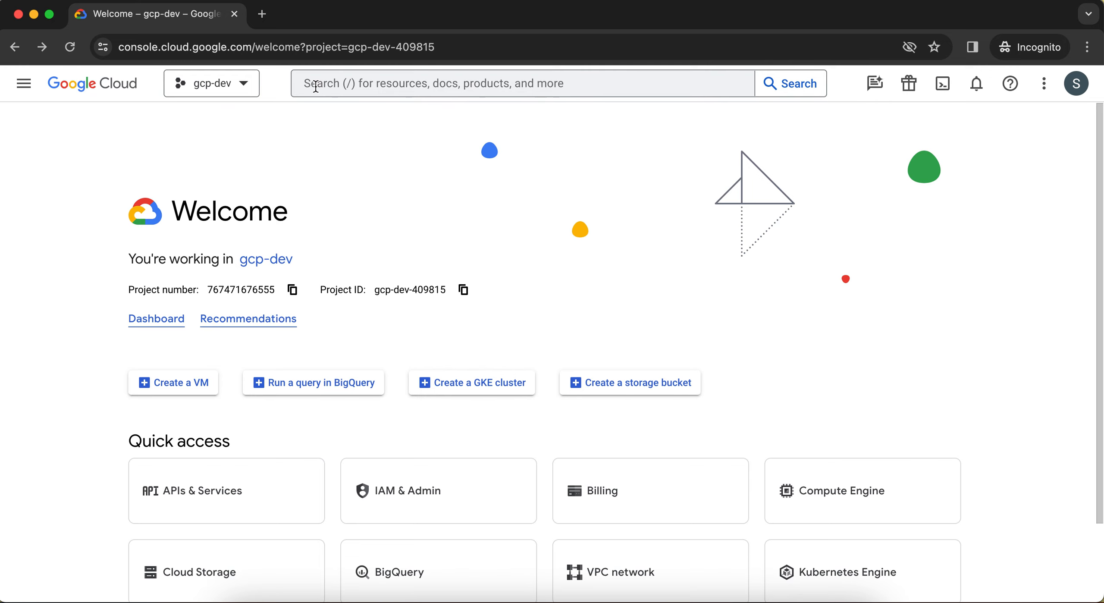
pyautogui.click(339, 85)
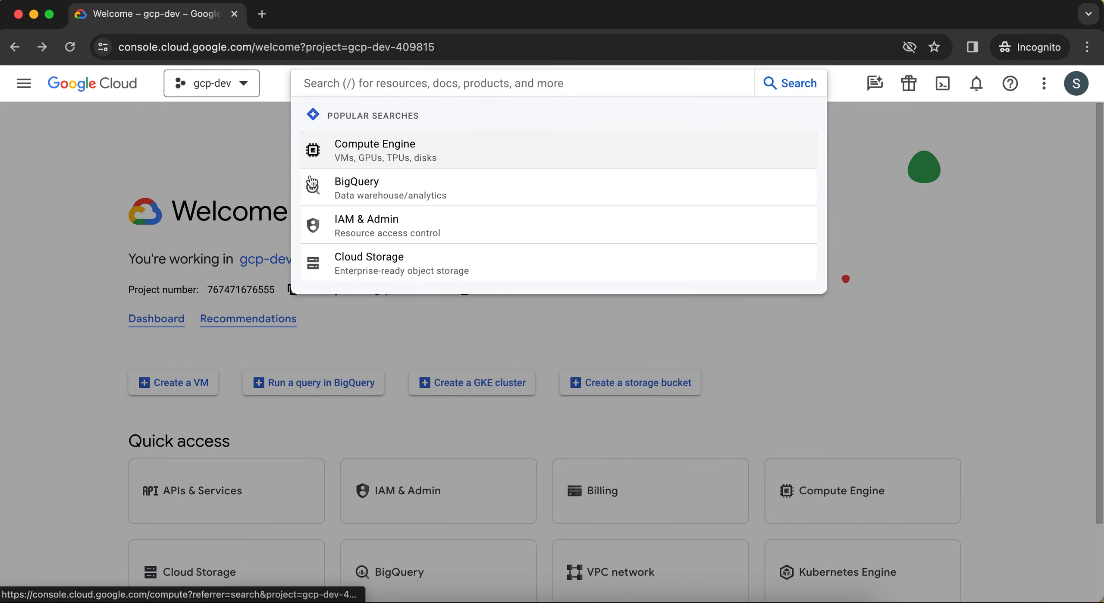
pyautogui.write('clou')
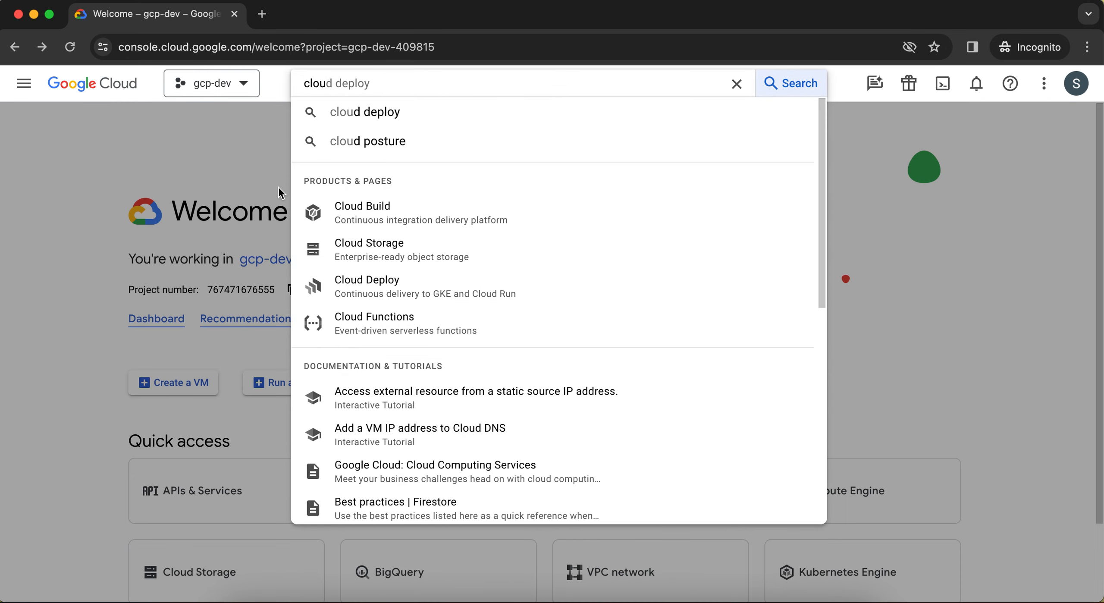
pyautogui.write('d sto')
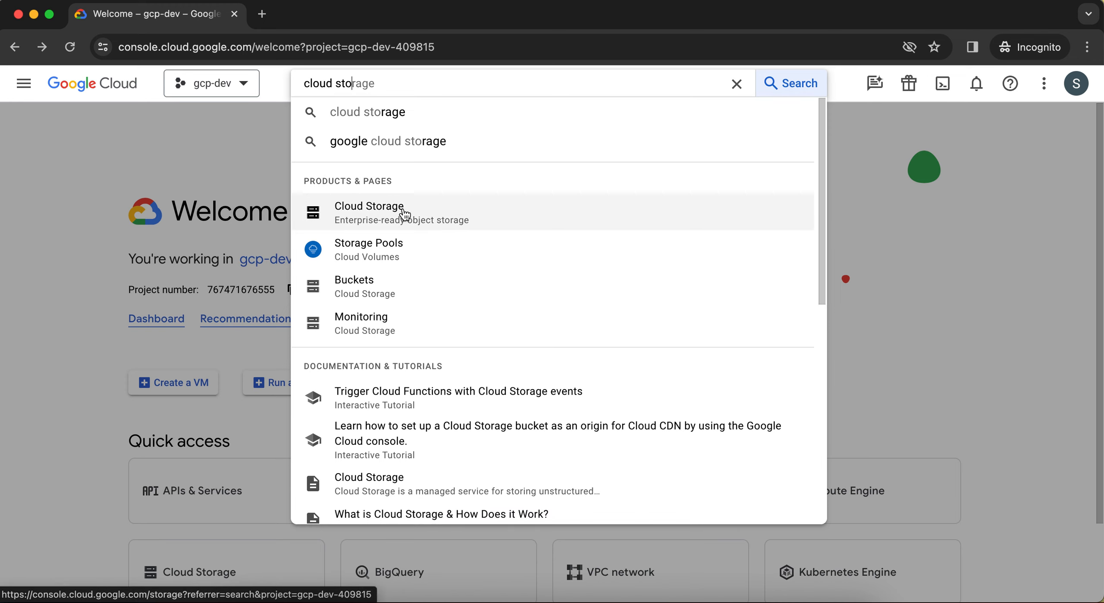
pyautogui.click(366, 209)
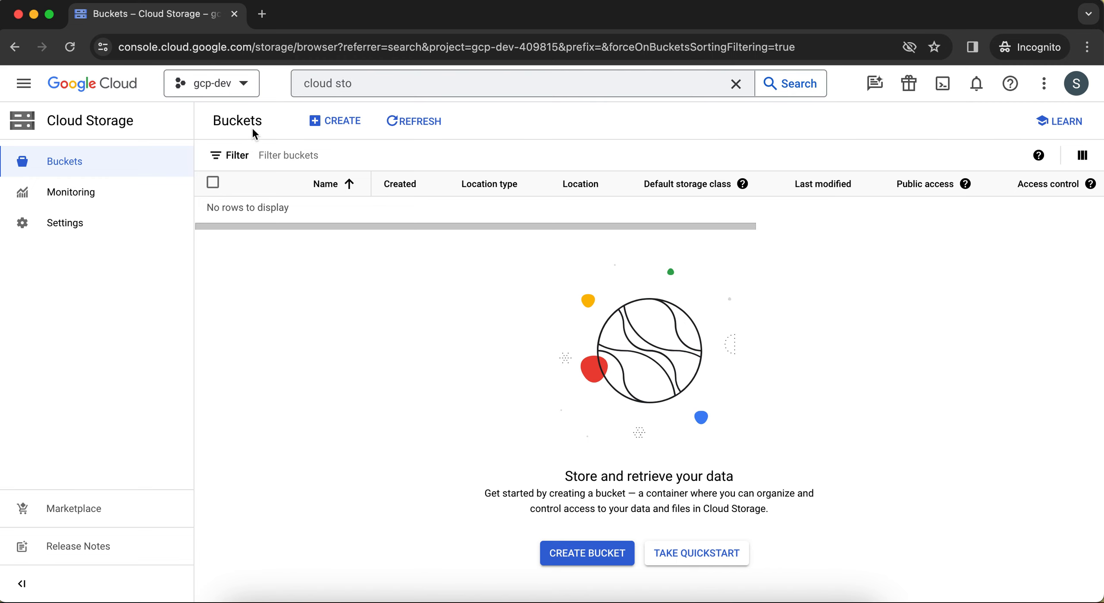
pyautogui.click(336, 124)
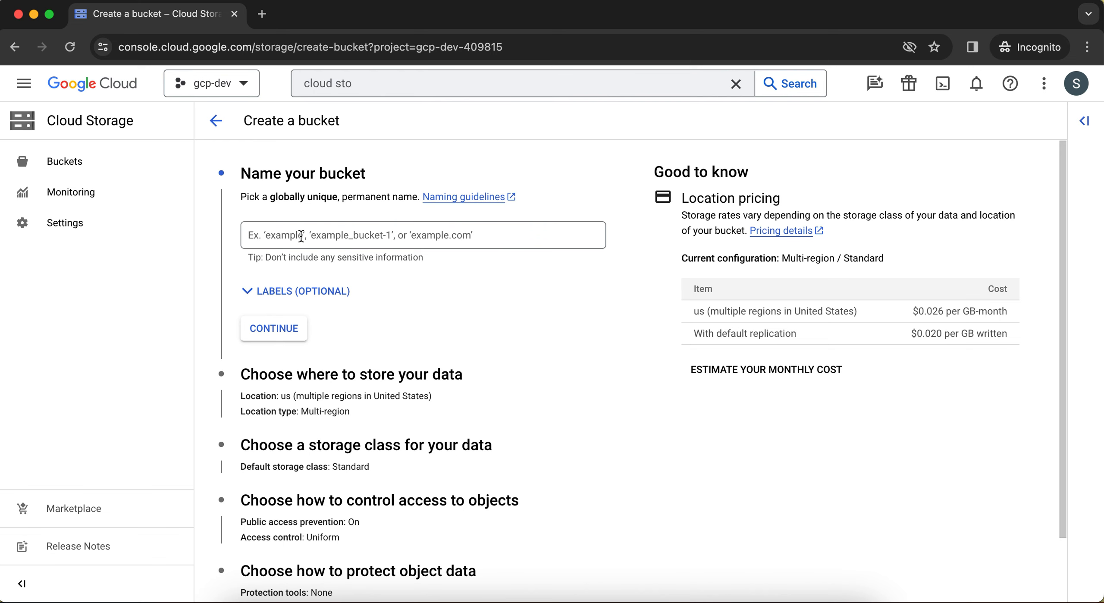
# Step: Try to name the new bucket test-bucket and continue to the storage location settings
pyautogui.scroll(-2, 334, 522)
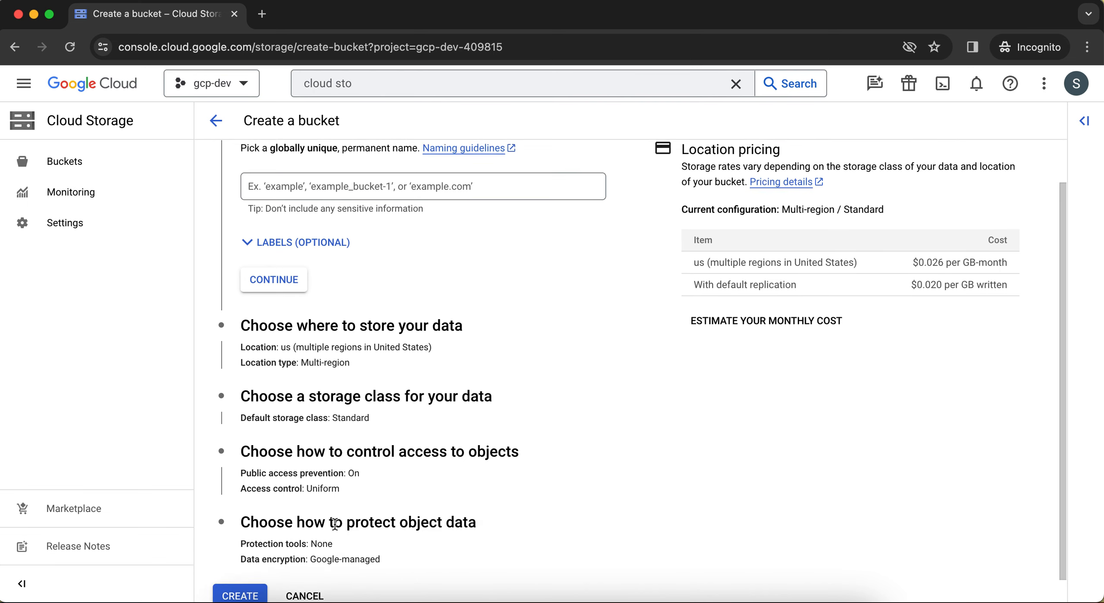
pyautogui.scroll(2, 334, 522)
pyautogui.click(385, 235)
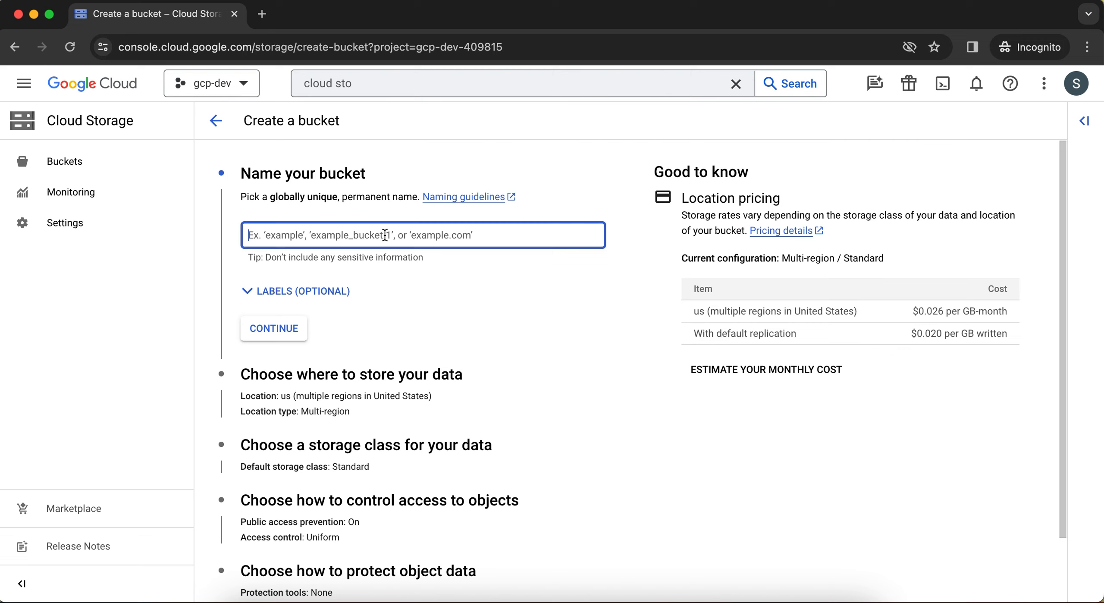
pyautogui.write('te')
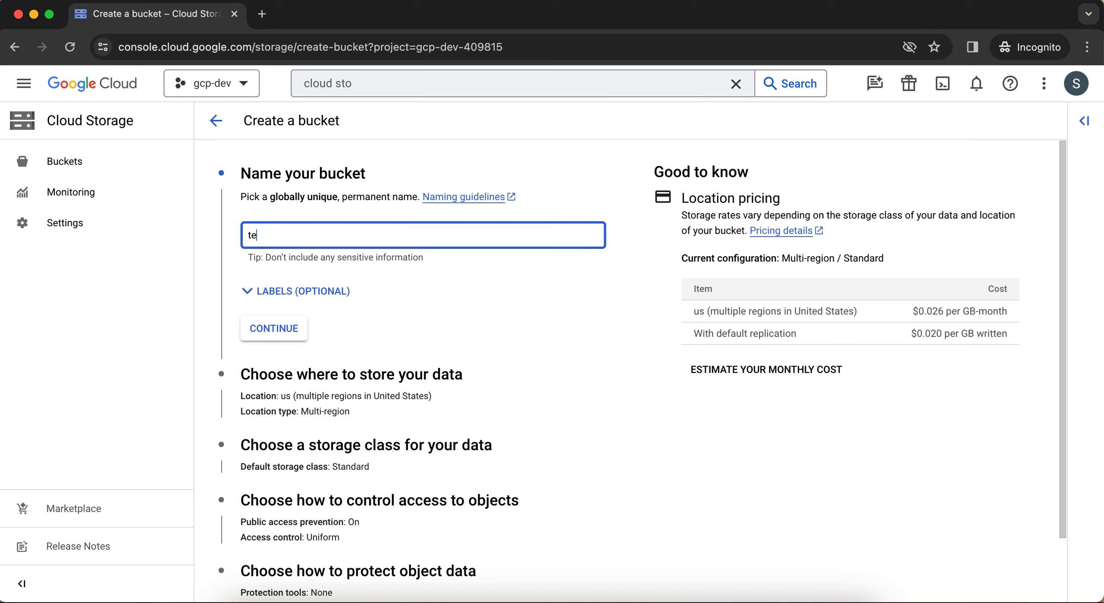
pyautogui.write('st-bucket')
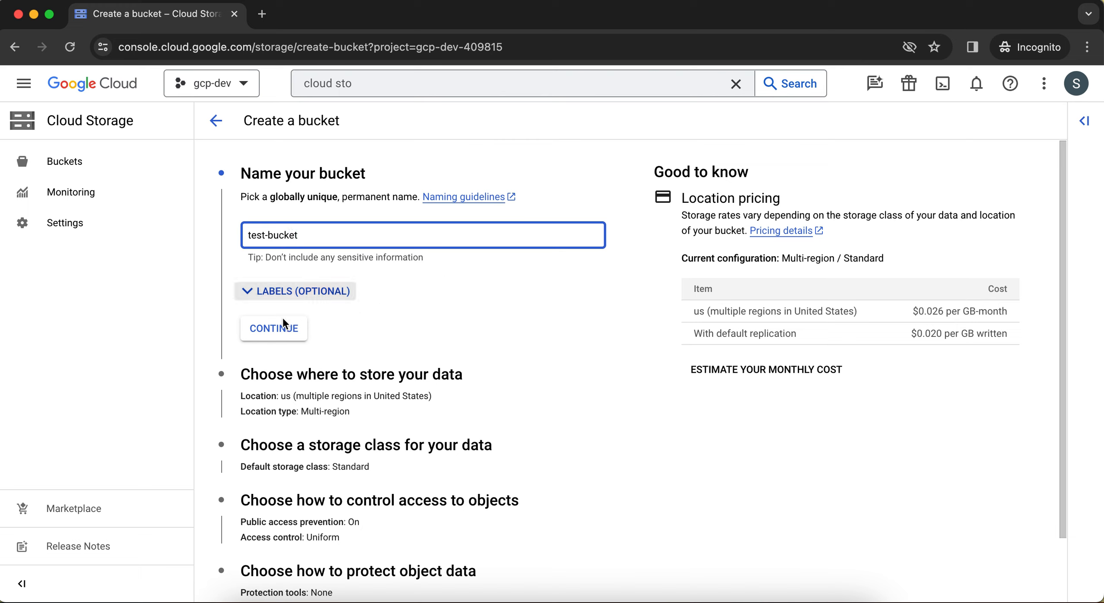
pyautogui.click(279, 332)
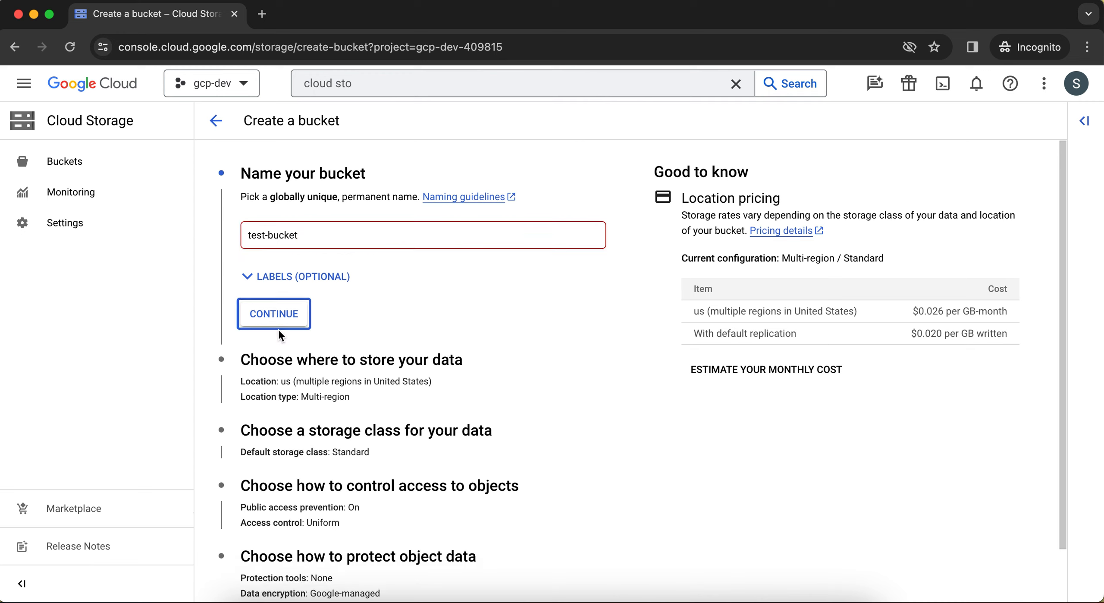
# Step: Try the numbered bucket names test-bucket-1 and test-bucket-2
pyautogui.click(323, 237)
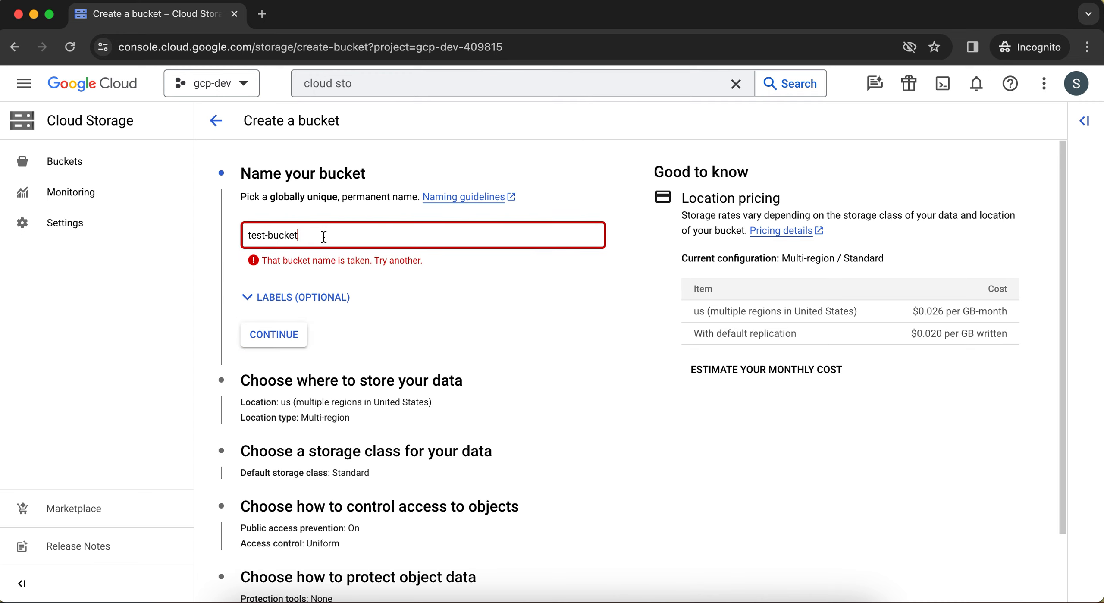
pyautogui.write('-1')
pyautogui.press('BackSpace')
pyautogui.write('2')
# Step: Replace the bucket name with sample-bucket, and try it with the suffix -1234 as well
pyautogui.press('BackSpace')
pyautogui.press('BackSpace')
pyautogui.press('BackSpace')
pyautogui.press('BackSpace')
pyautogui.press('BackSpace')
pyautogui.press('BackSpace')
pyautogui.press('BackSpace')
pyautogui.press('BackSpace')
pyautogui.press('BackSpace')
pyautogui.press('BackSpace')
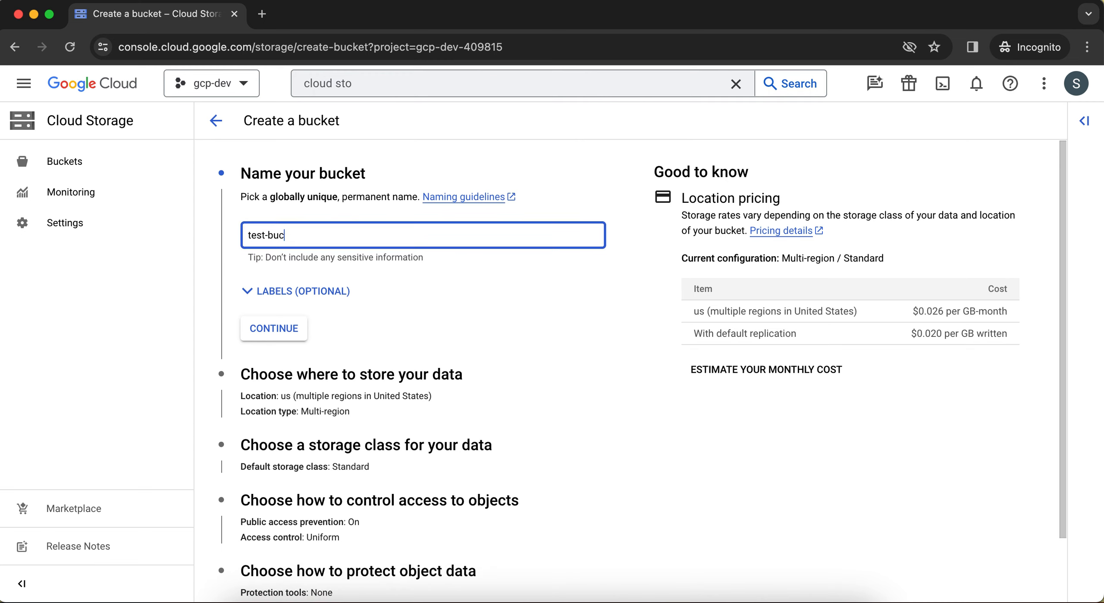
pyautogui.press('BackSpace')
pyautogui.press('BackSpace')
pyautogui.press('BackSpace')
pyautogui.write('s')
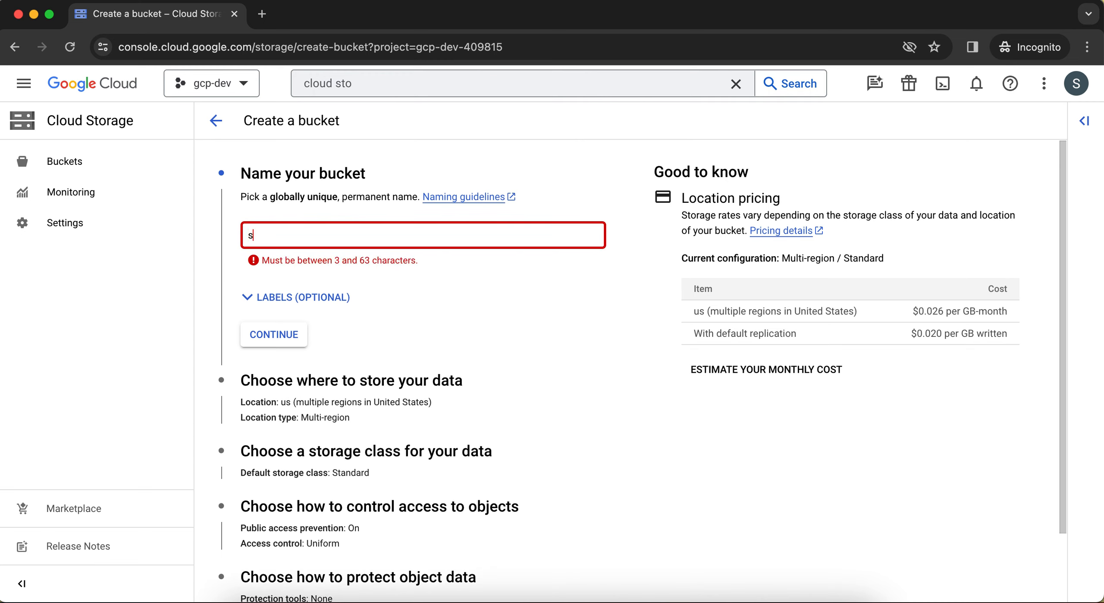
pyautogui.write('ample-b')
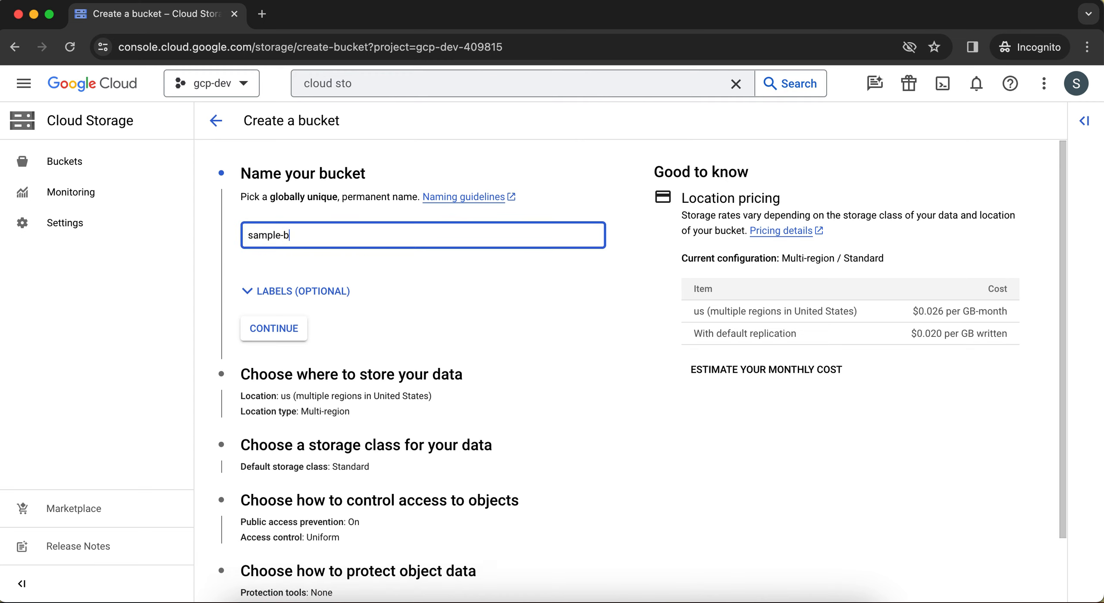
pyautogui.write('ucket')
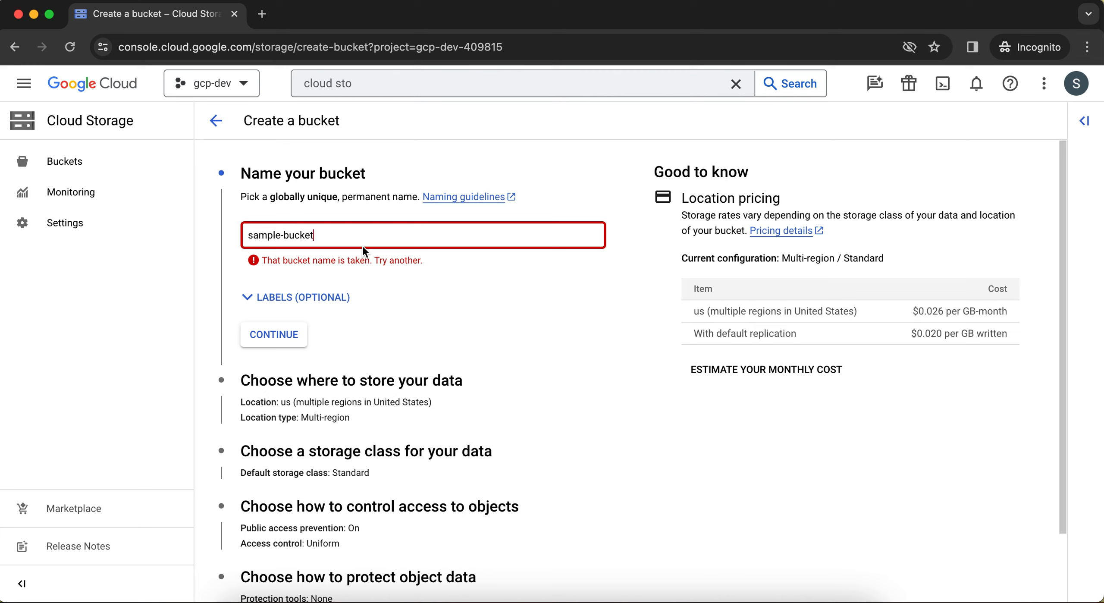
pyautogui.write('-1234')
# Step: Name the bucket dev-test-1234 and continue to the settings for where the data is stored
pyautogui.press('BackSpace')
pyautogui.press('BackSpace')
pyautogui.press('BackSpace')
pyautogui.press('BackSpace')
pyautogui.press('BackSpace')
pyautogui.press('BackSpace')
pyautogui.press('BackSpace')
pyautogui.press('BackSpace')
pyautogui.press('BackSpace')
pyautogui.press('BackSpace')
pyautogui.press('BackSpace')
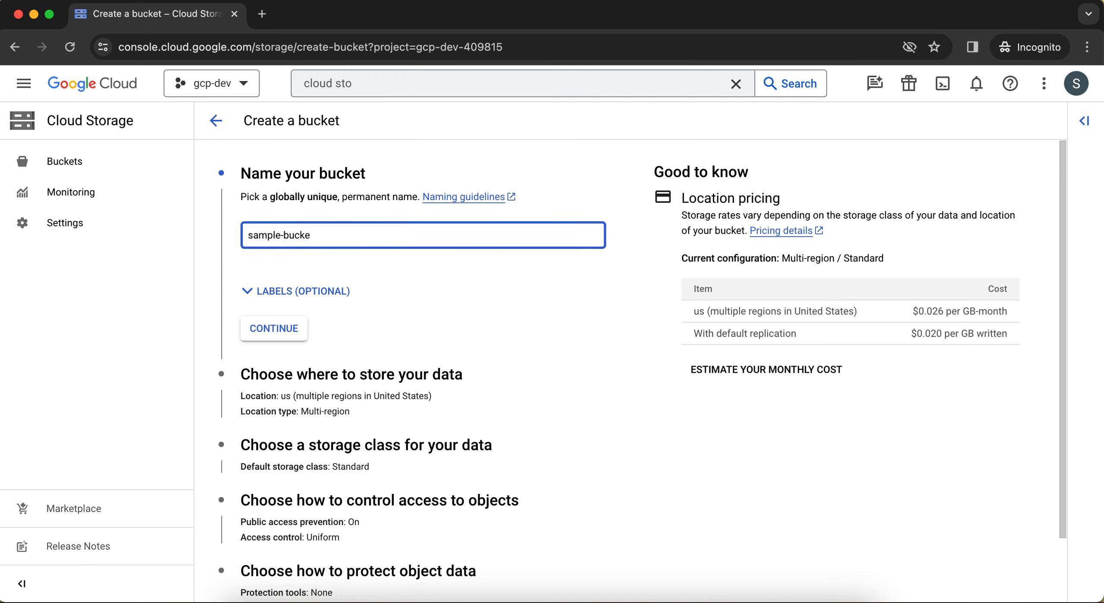
pyautogui.press('BackSpace')
pyautogui.press('BackSpace')
pyautogui.press('BackSpace')
pyautogui.press('BackSpace')
pyautogui.press('BackSpace')
pyautogui.press('BackSpace')
pyautogui.press('BackSpace')
pyautogui.write('de')
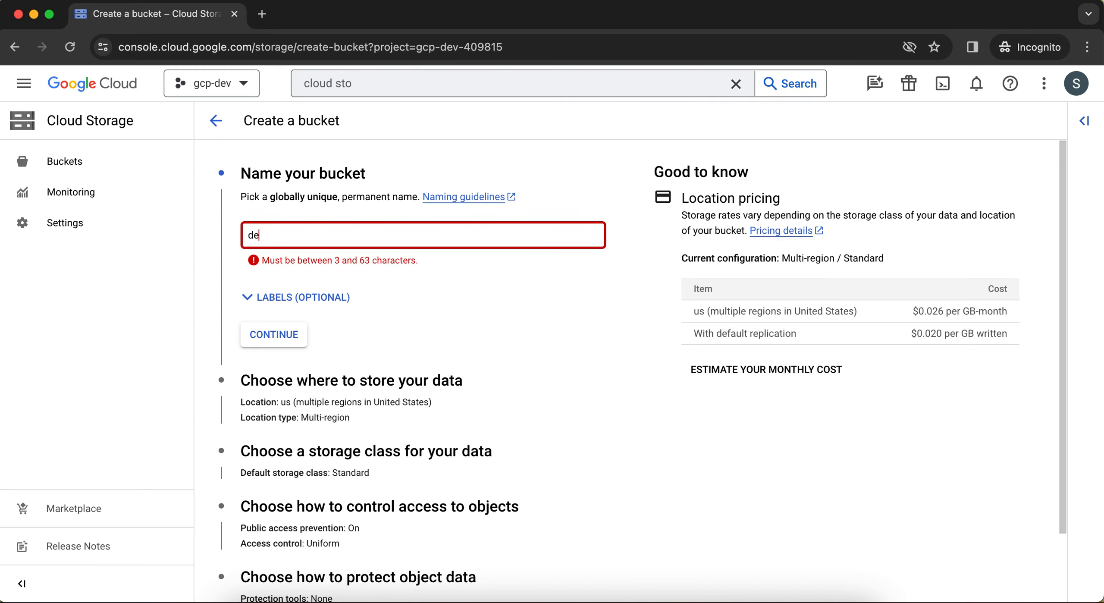
pyautogui.write('v-')
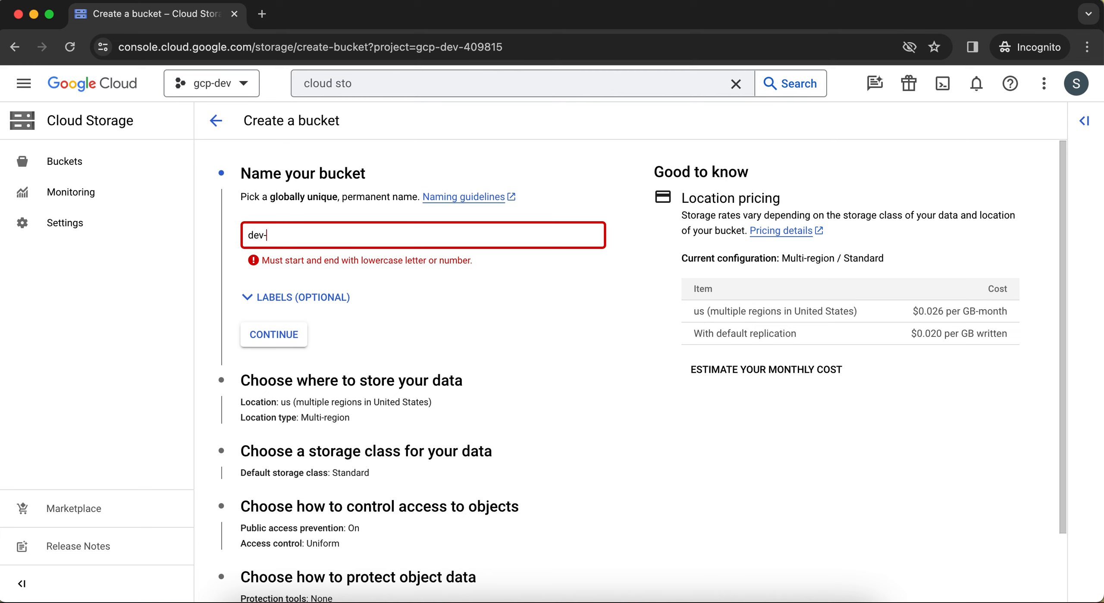
pyautogui.write('test')
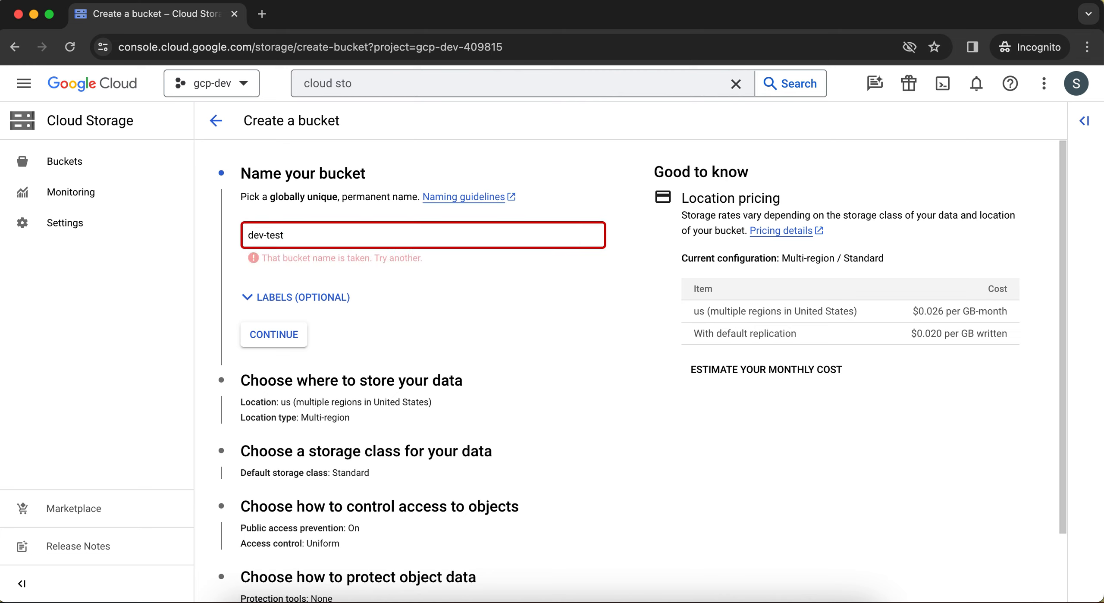
pyautogui.write('-1')
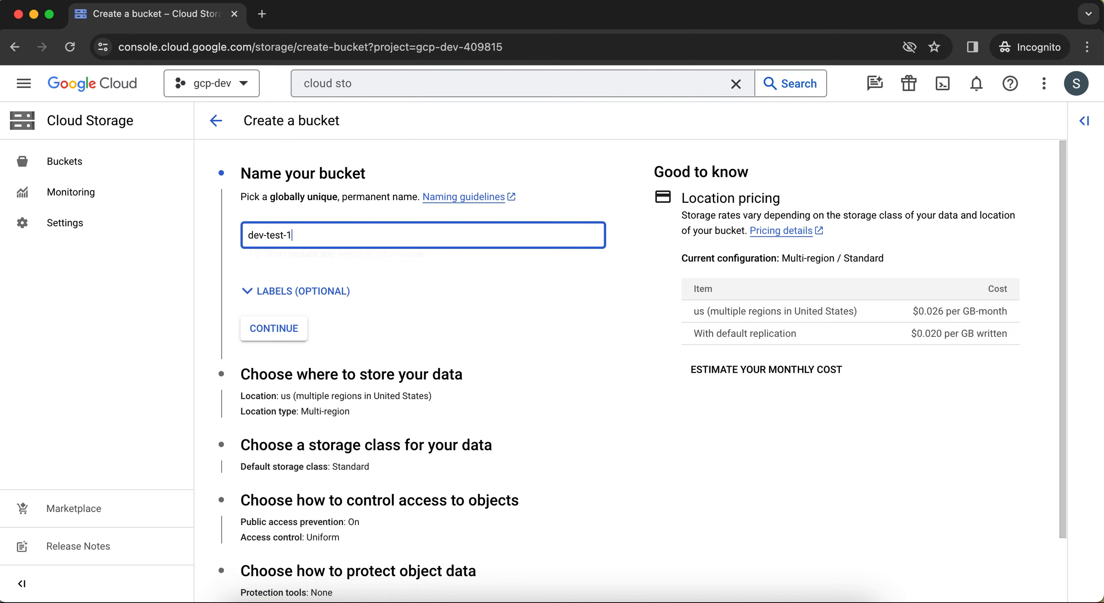
pyautogui.write('234')
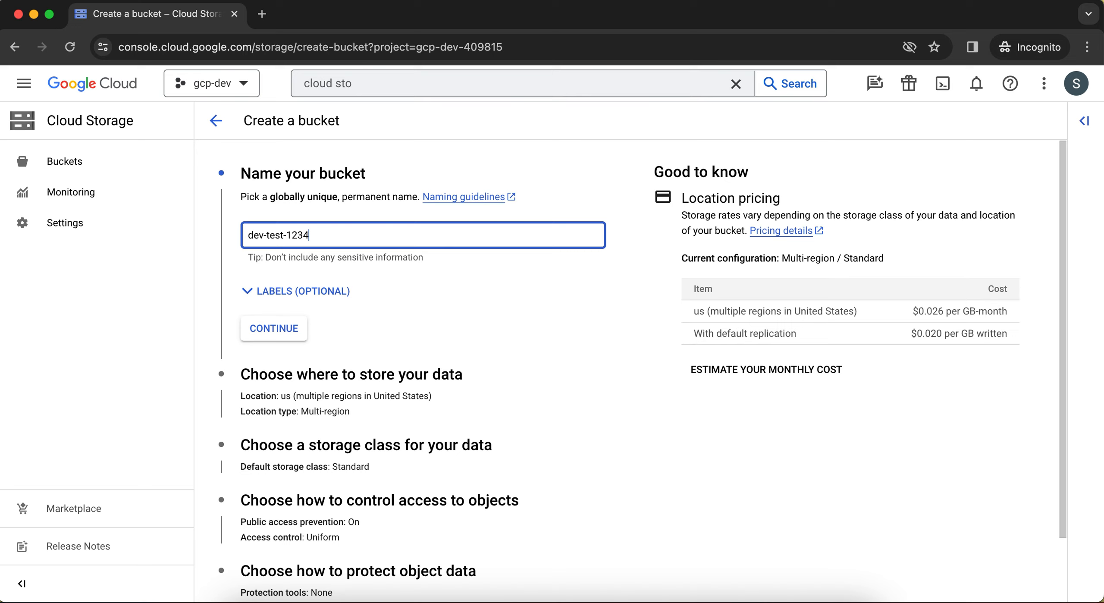
pyautogui.click(414, 292)
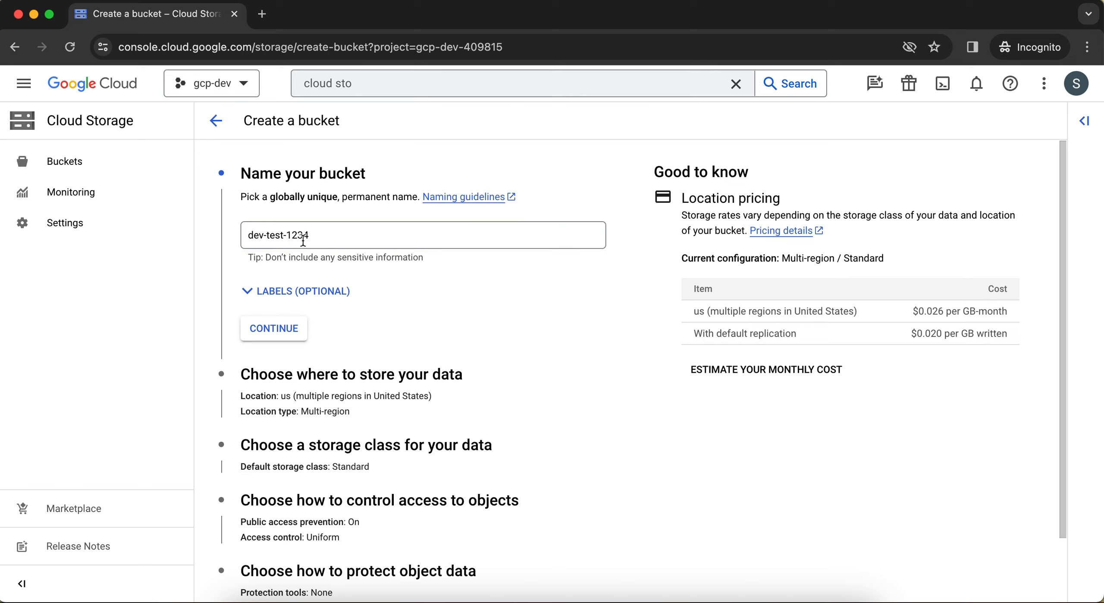
pyautogui.click(288, 329)
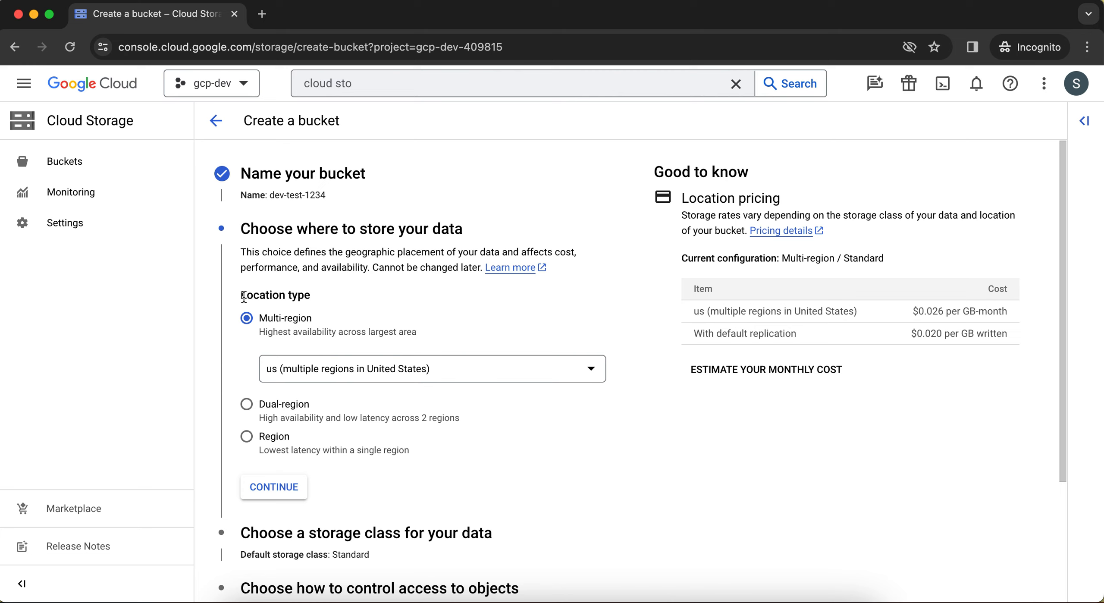
# Step: Examine the location type setting and the availability description of the Multi-region option
pyautogui.moveTo(244, 297); pyautogui.dragTo(302, 311)
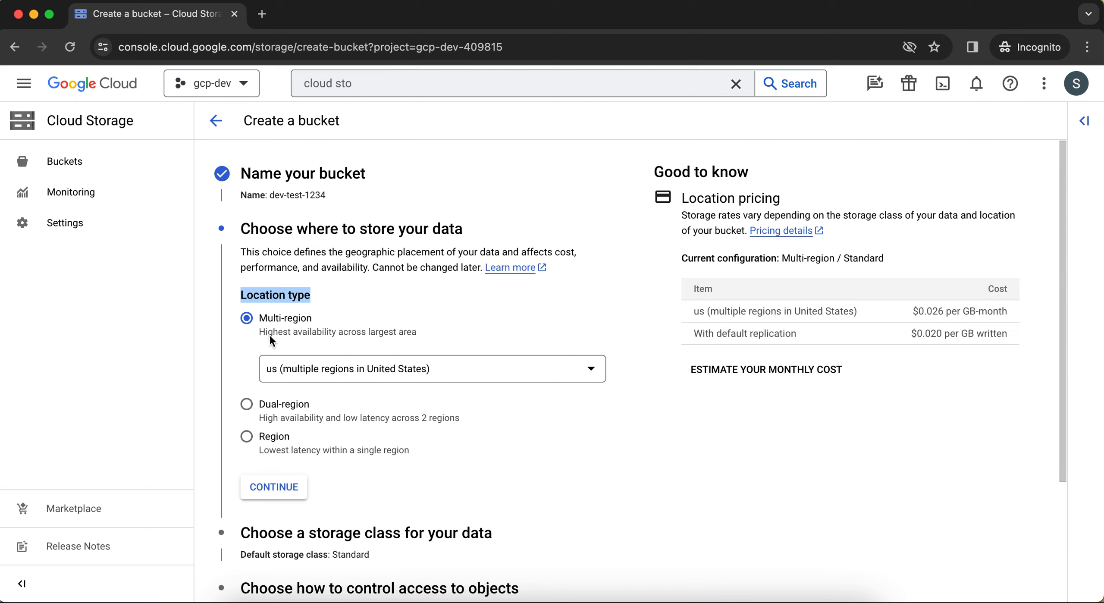
pyautogui.moveTo(261, 336); pyautogui.dragTo(336, 336)
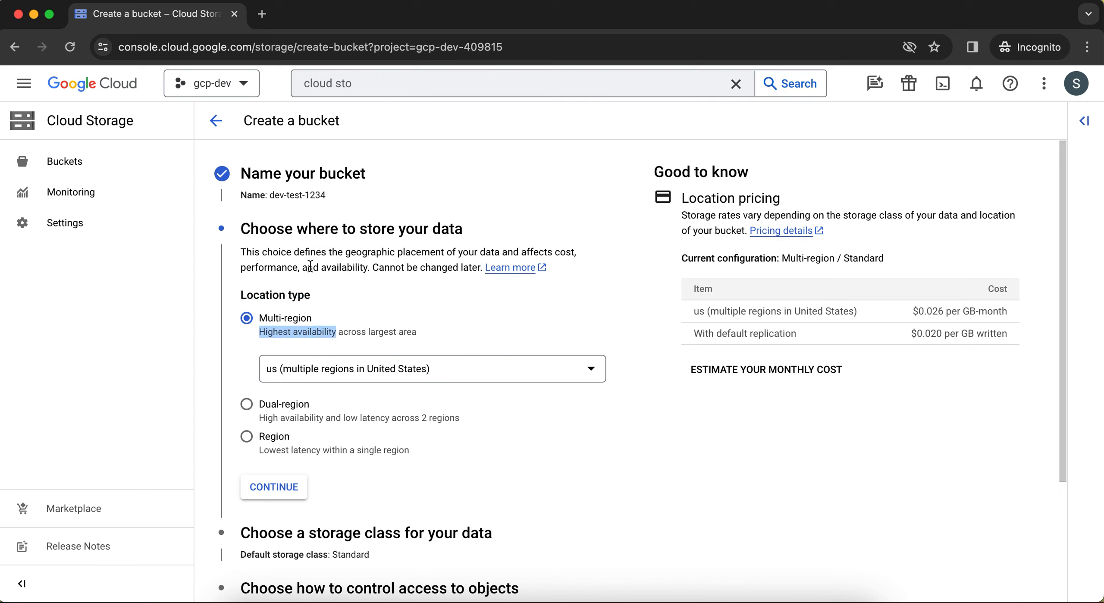
pyautogui.click(307, 334)
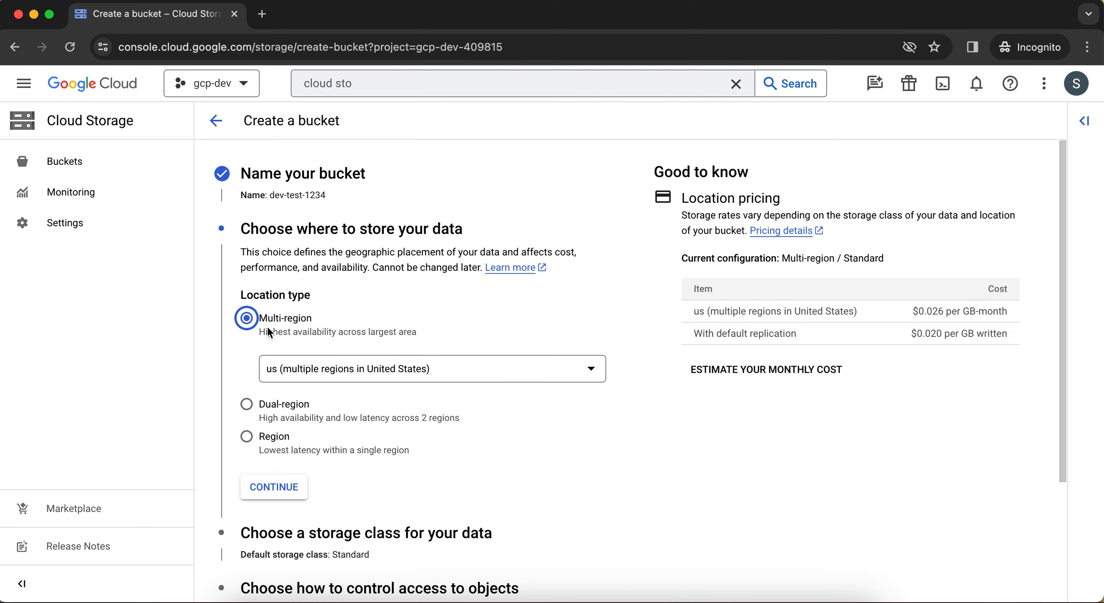
# Step: Review the Dual-region and Region location types and the list of selectable single regions
pyautogui.click(247, 404)
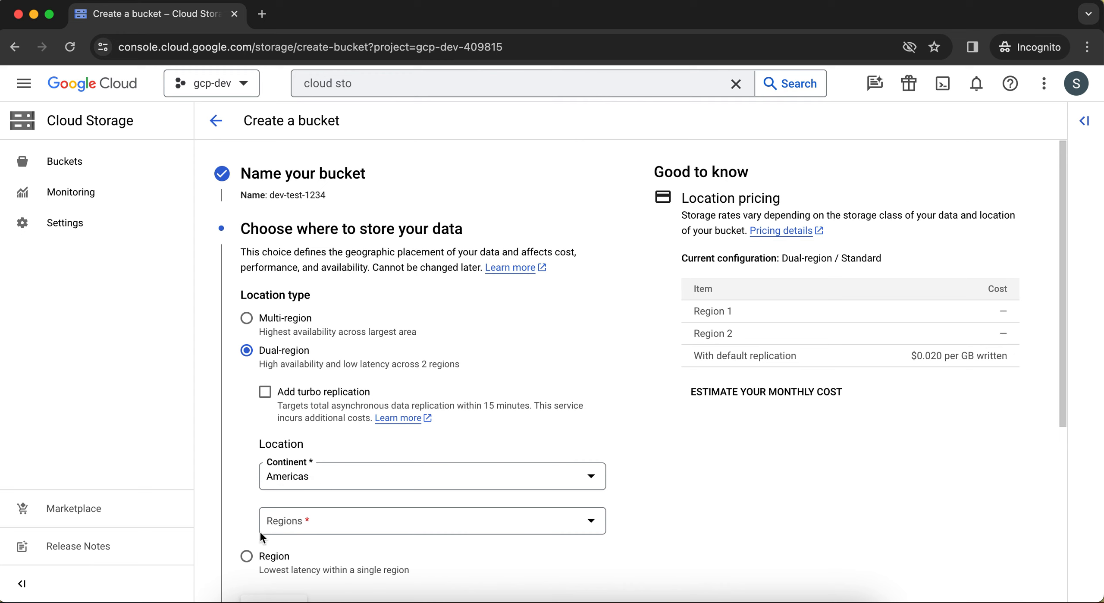
pyautogui.click(247, 556)
pyautogui.scroll(-1, 247, 557)
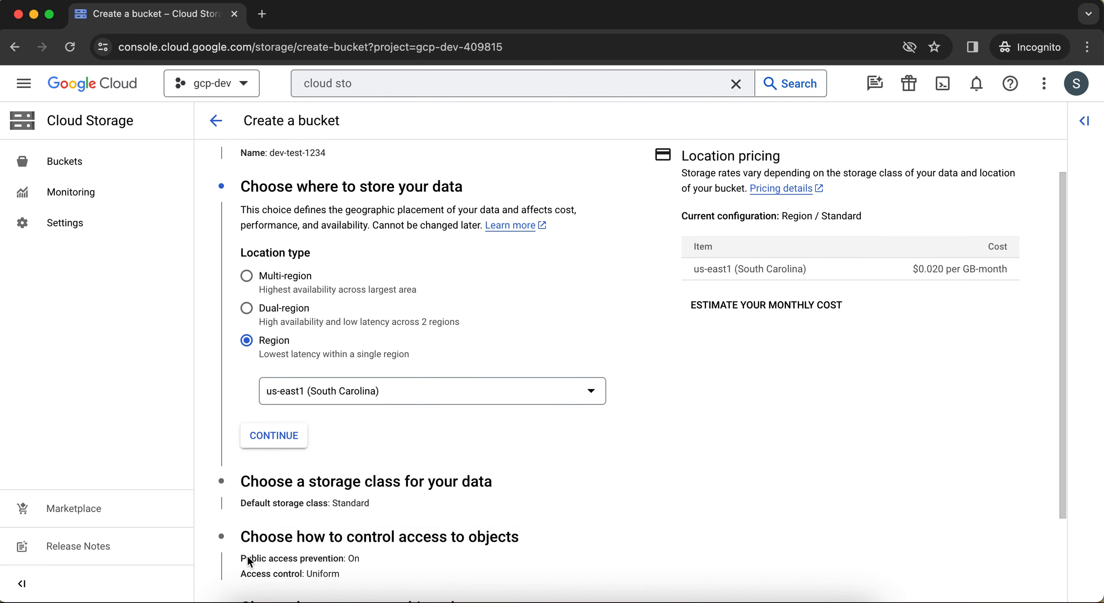
pyautogui.click(349, 391)
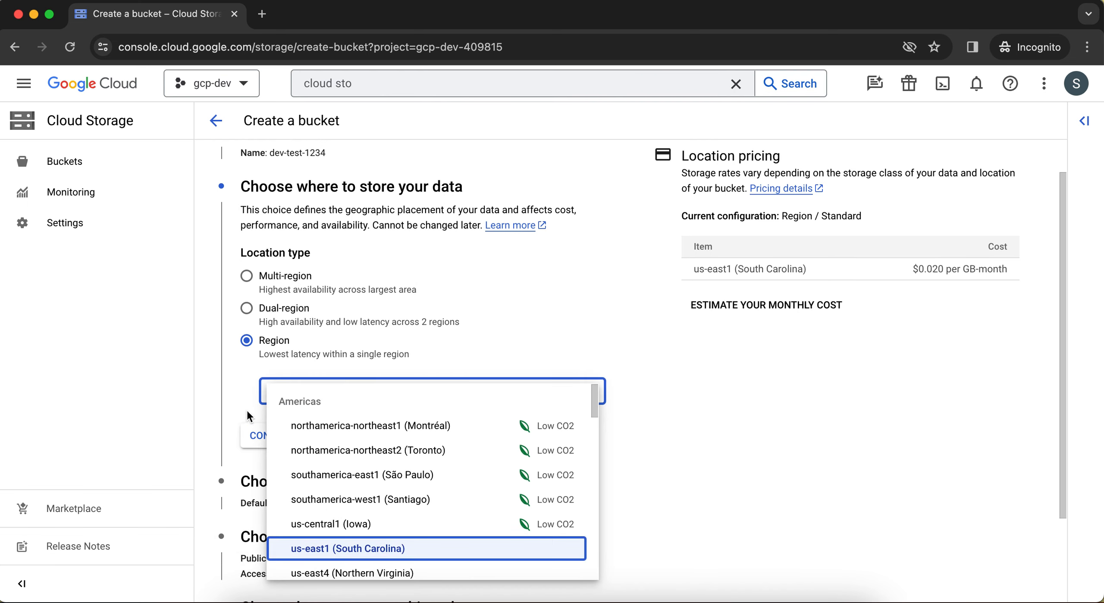
pyautogui.click(238, 396)
pyautogui.scroll(1, 238, 397)
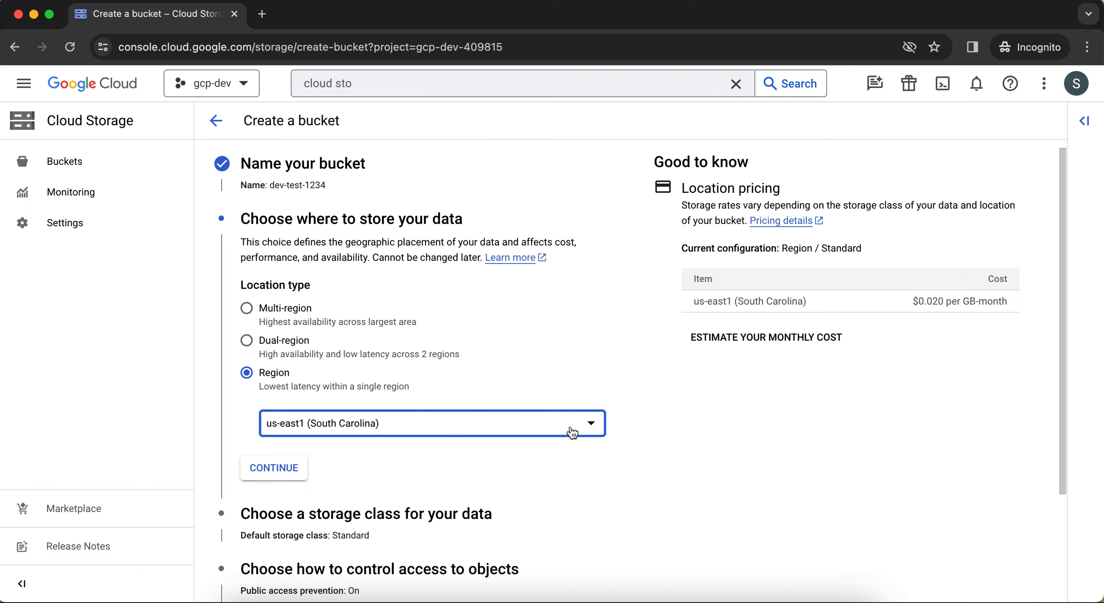
# Step: Compare the location pricing for Multi-region and Dual-region, and set the bucket's location type to Region
pyautogui.click(247, 308)
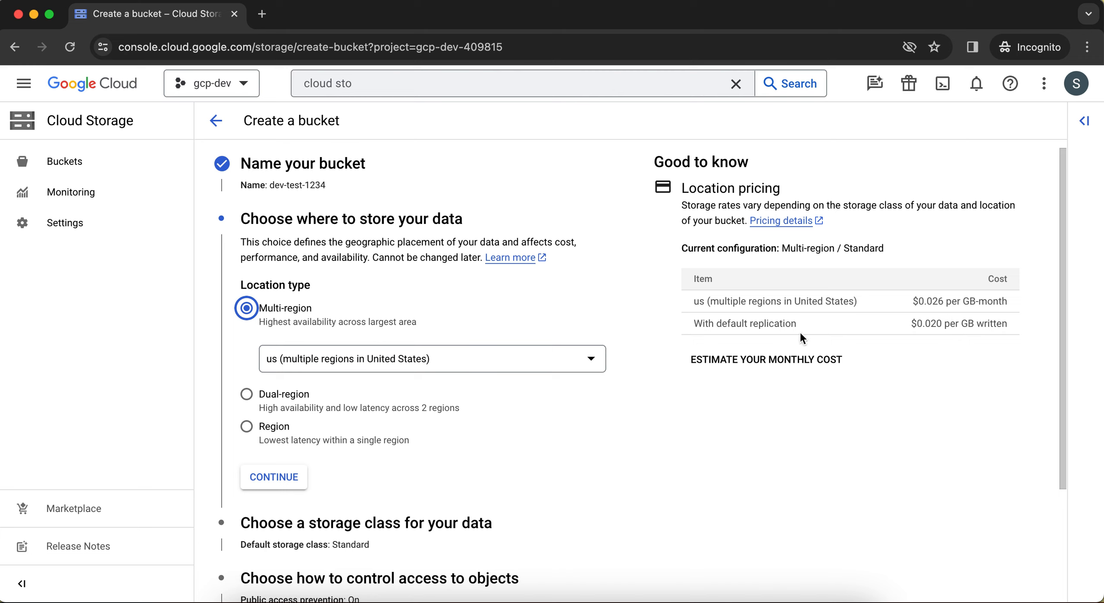
pyautogui.click(246, 394)
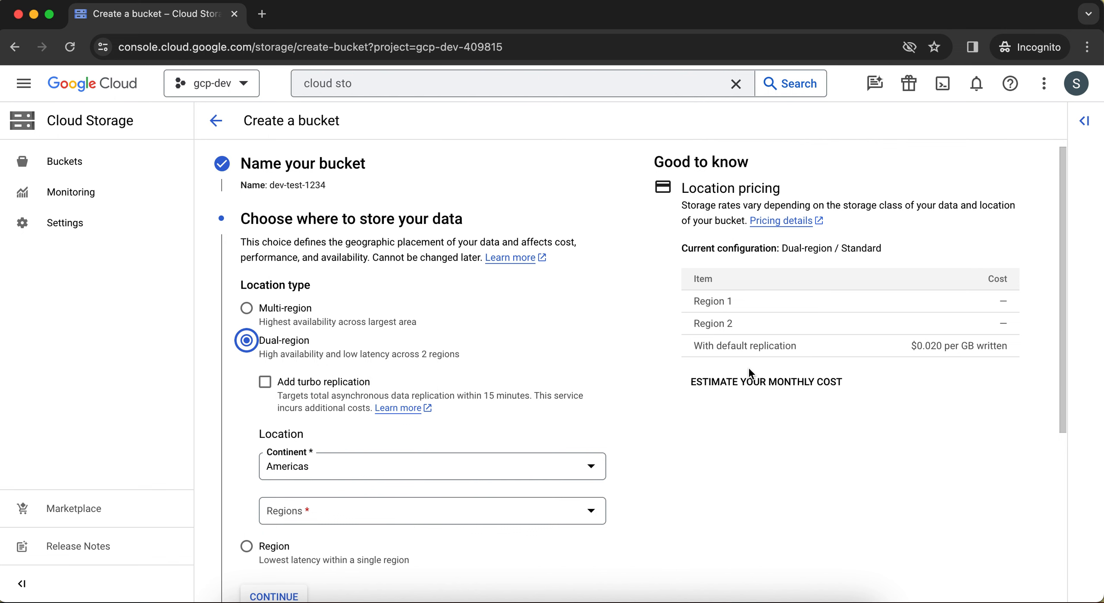
pyautogui.scroll(-3, 286, 496)
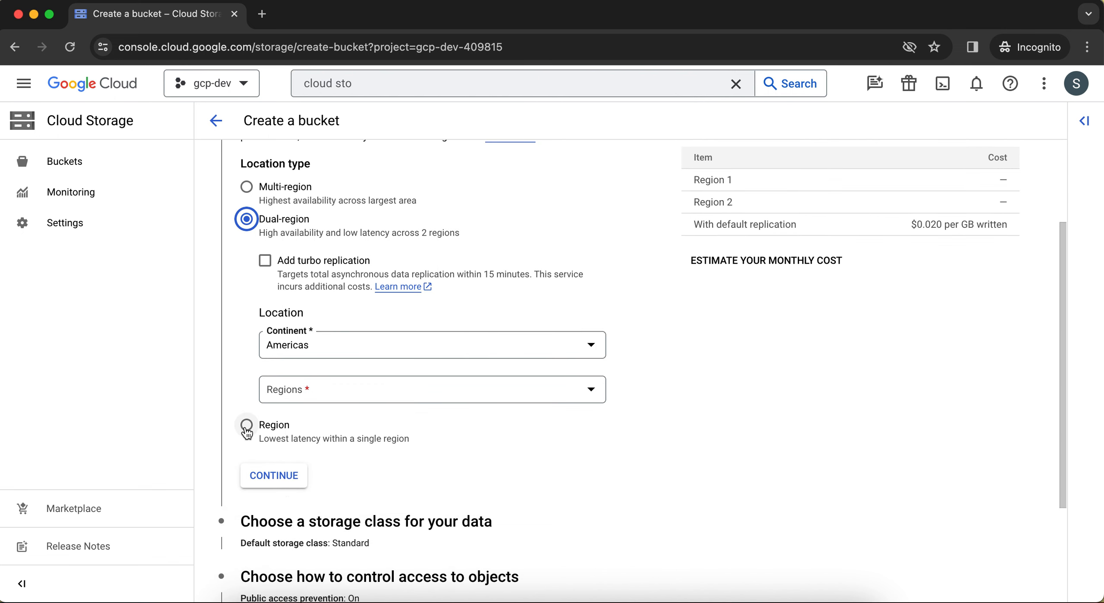
pyautogui.click(246, 425)
pyautogui.scroll(1, 820, 220)
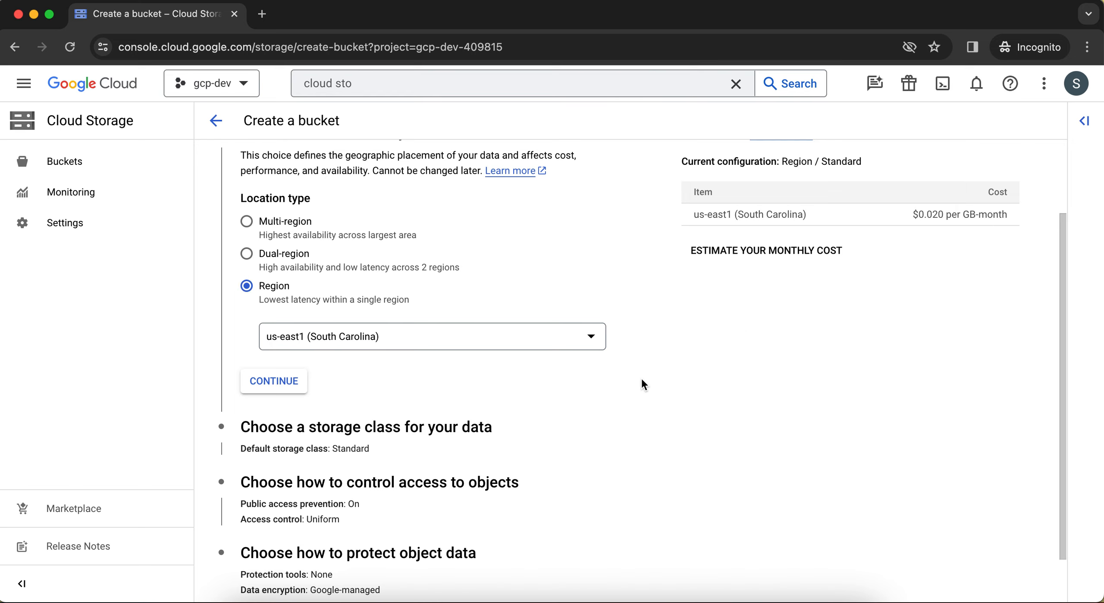
# Step: Set the bucket's region to europe-west2 (London) and continue to the storage class settings
pyautogui.click(595, 337)
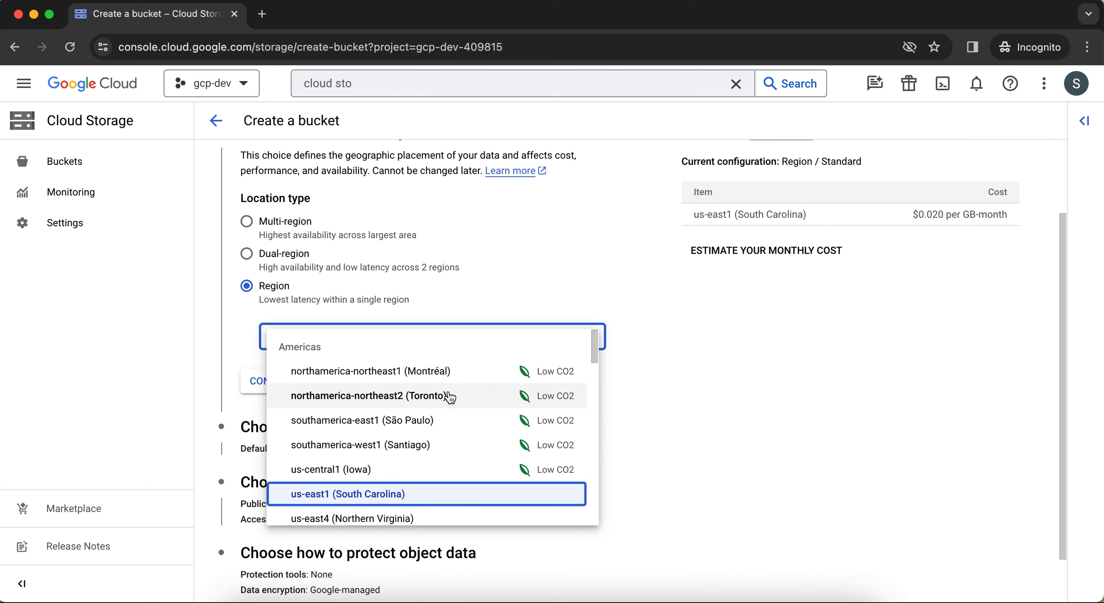
pyautogui.scroll(-1, 421, 450)
pyautogui.scroll(-1, 420, 451)
pyautogui.scroll(2, 420, 450)
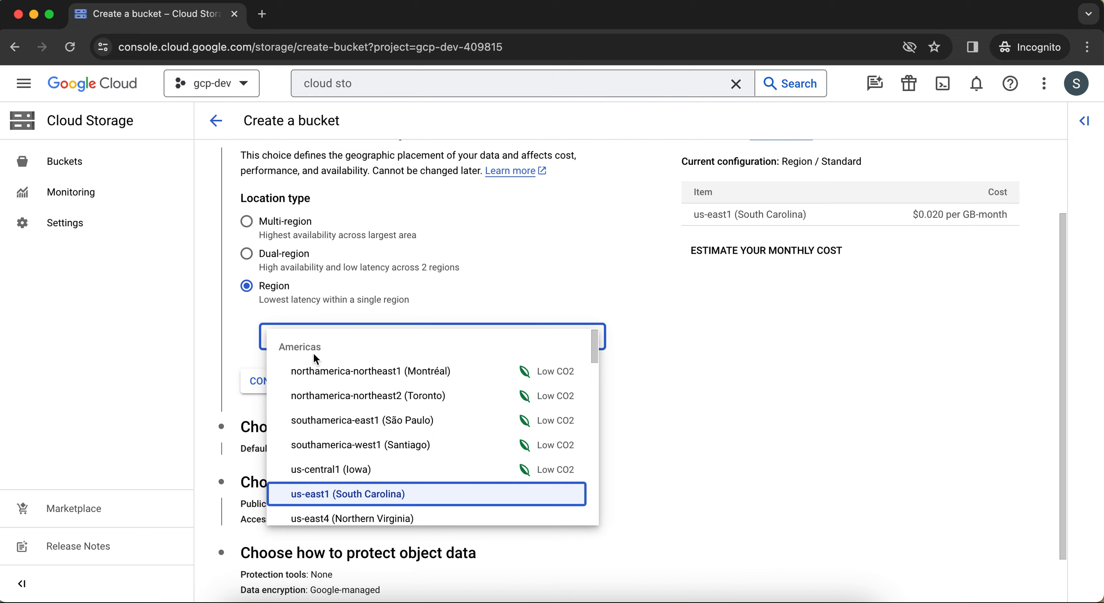
pyautogui.scroll(-15, 314, 358)
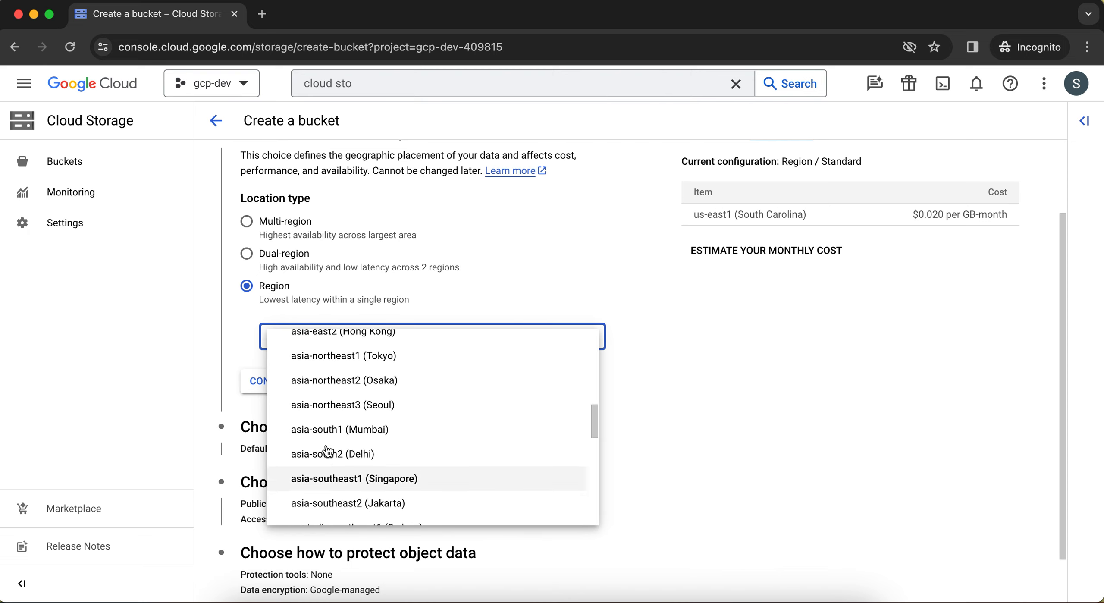
pyautogui.scroll(5, 328, 451)
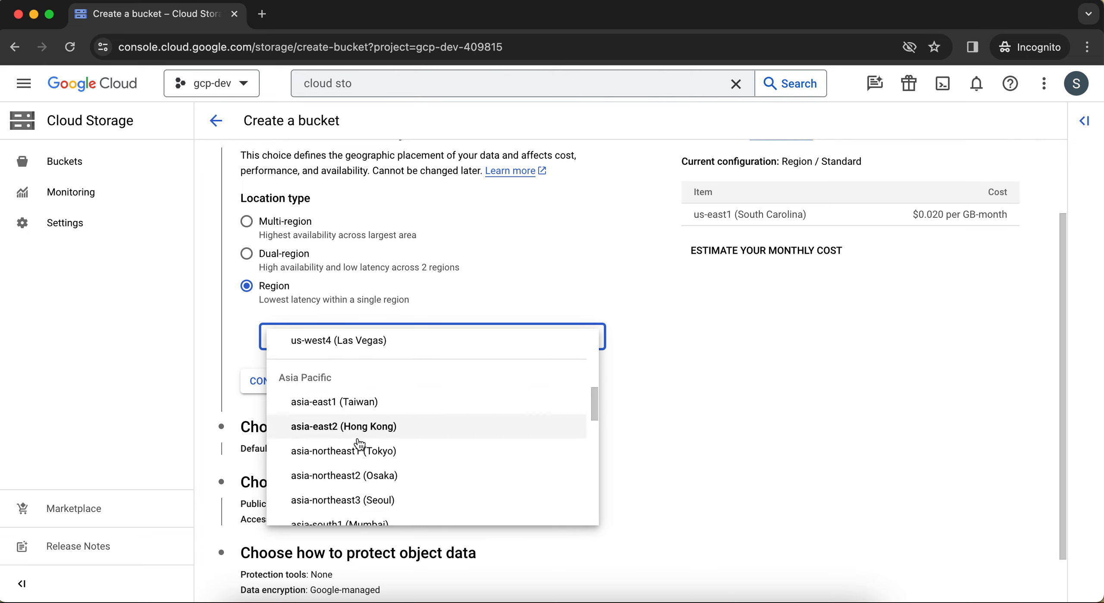
pyautogui.scroll(-5, 358, 452)
pyautogui.scroll(-3, 357, 453)
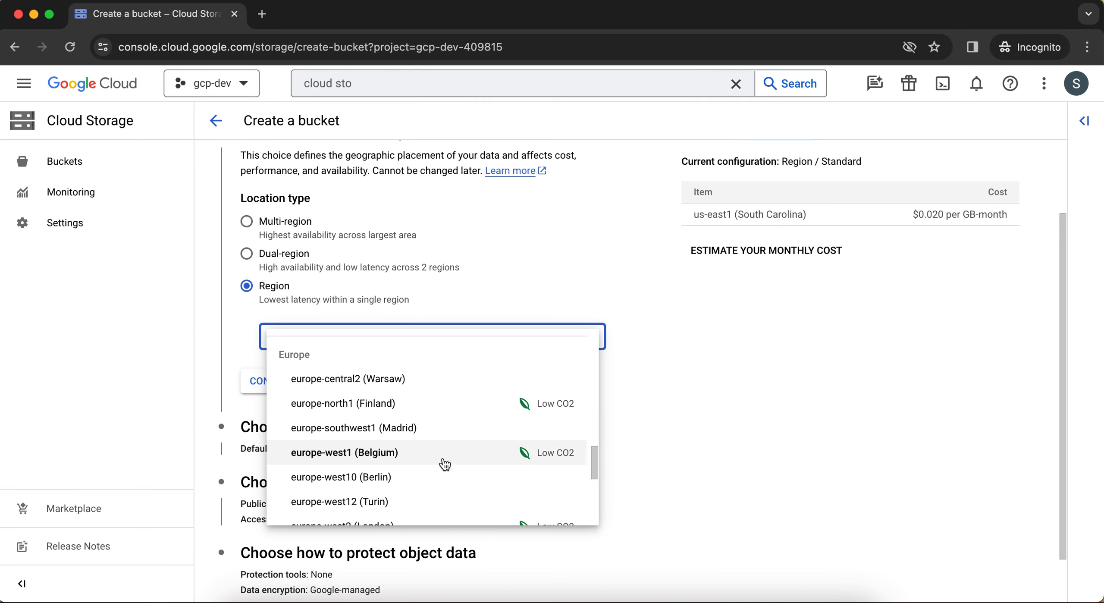
pyautogui.scroll(-3, 444, 464)
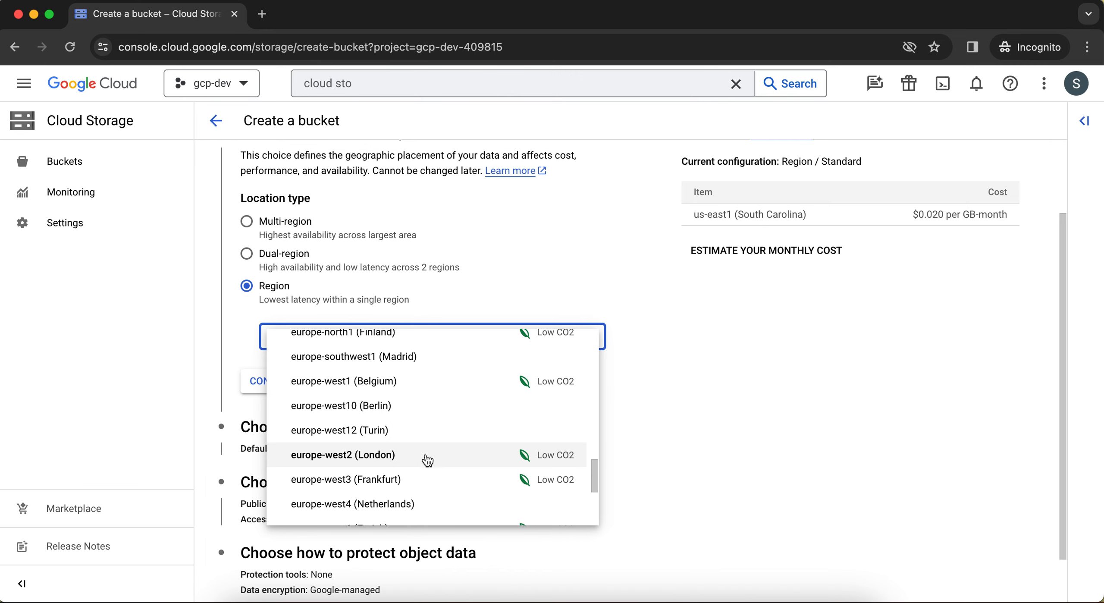
pyautogui.click(428, 460)
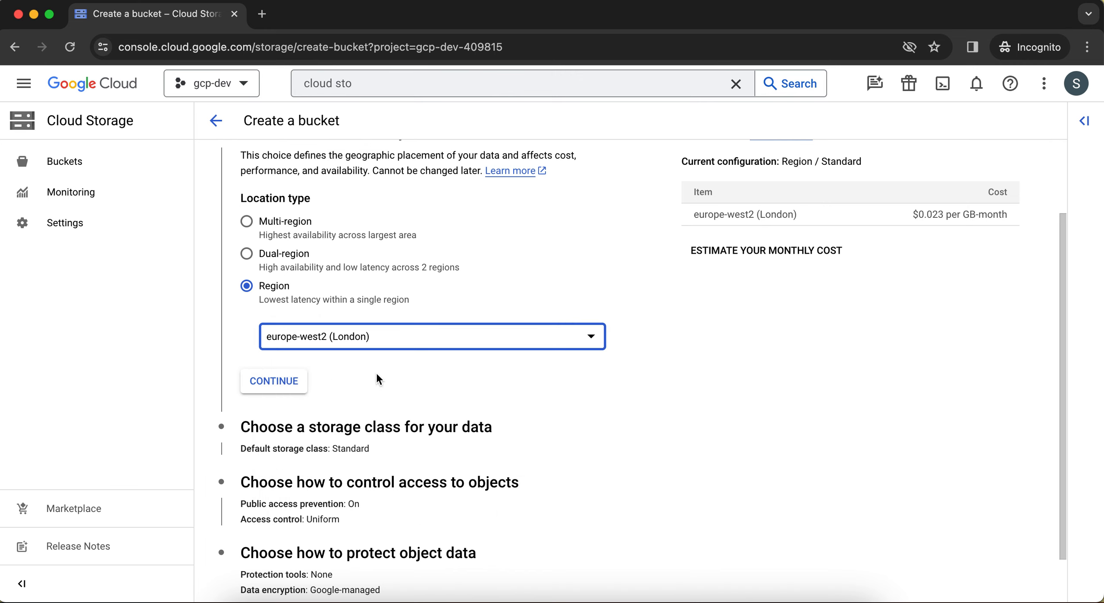
pyautogui.click(276, 386)
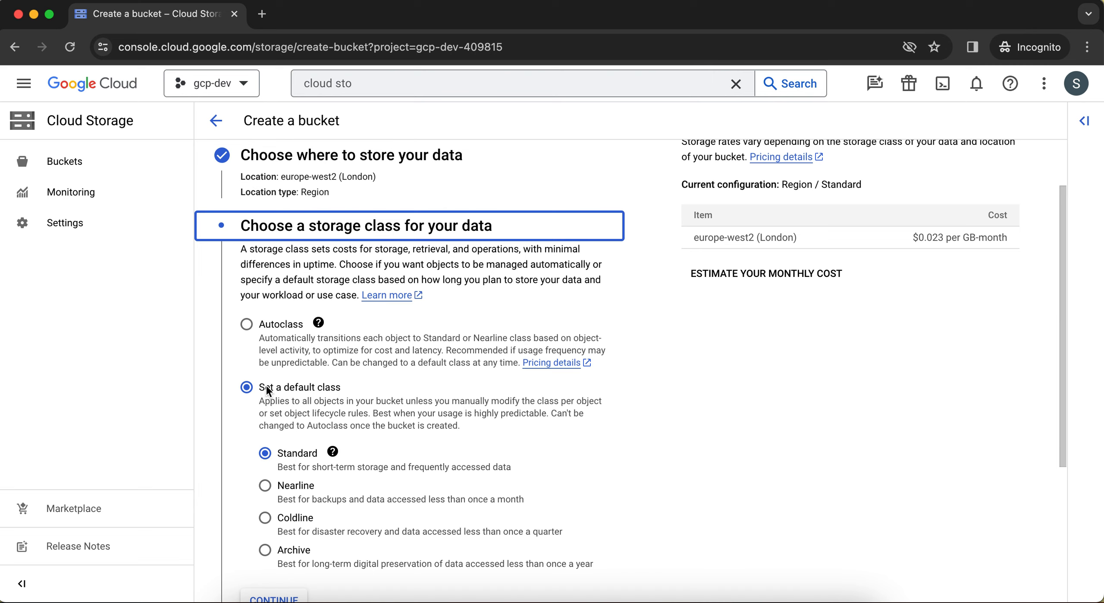
# Step: Accept the Standard default storage class, then public access prevention with Uniform access control, continuing to the object data protection settings
pyautogui.scroll(-1, 278, 390)
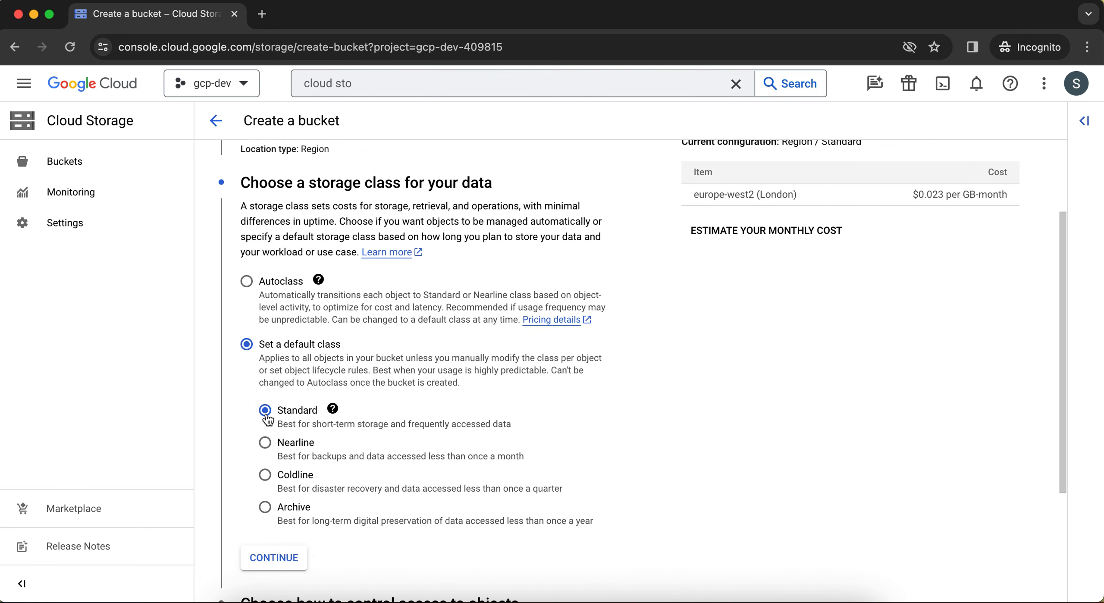
pyautogui.scroll(-3, 265, 410)
pyautogui.scroll(-1, 268, 419)
pyautogui.click(281, 390)
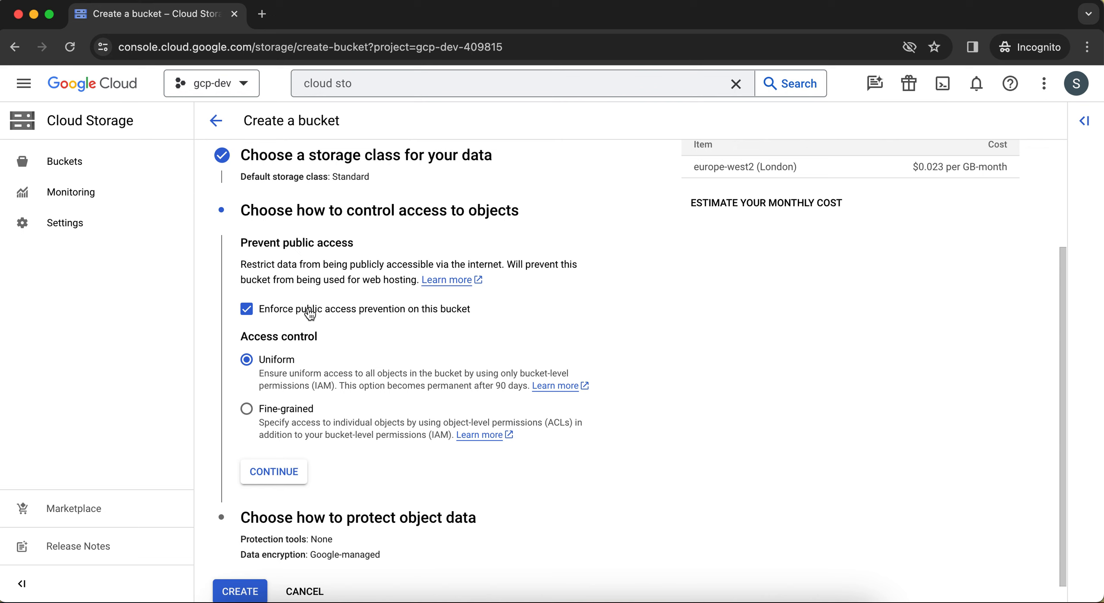
pyautogui.click(271, 475)
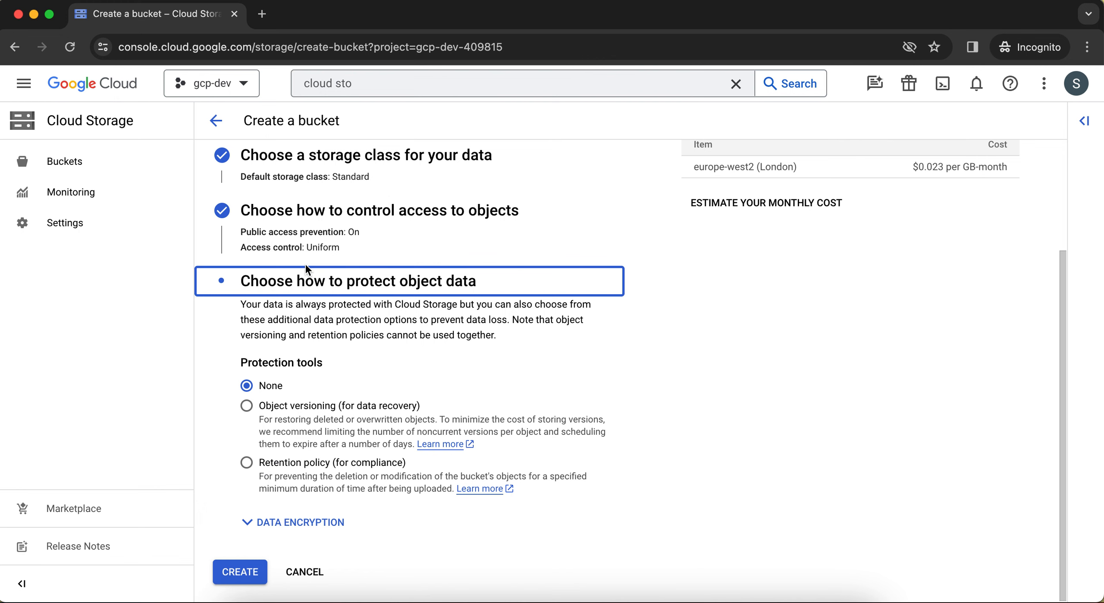
# Step: Reopen the storage class settings and review the Autoclass, Standard, Nearline, Coldline and Archive descriptions
pyautogui.scroll(2, 306, 264)
pyautogui.scroll(1, 332, 225)
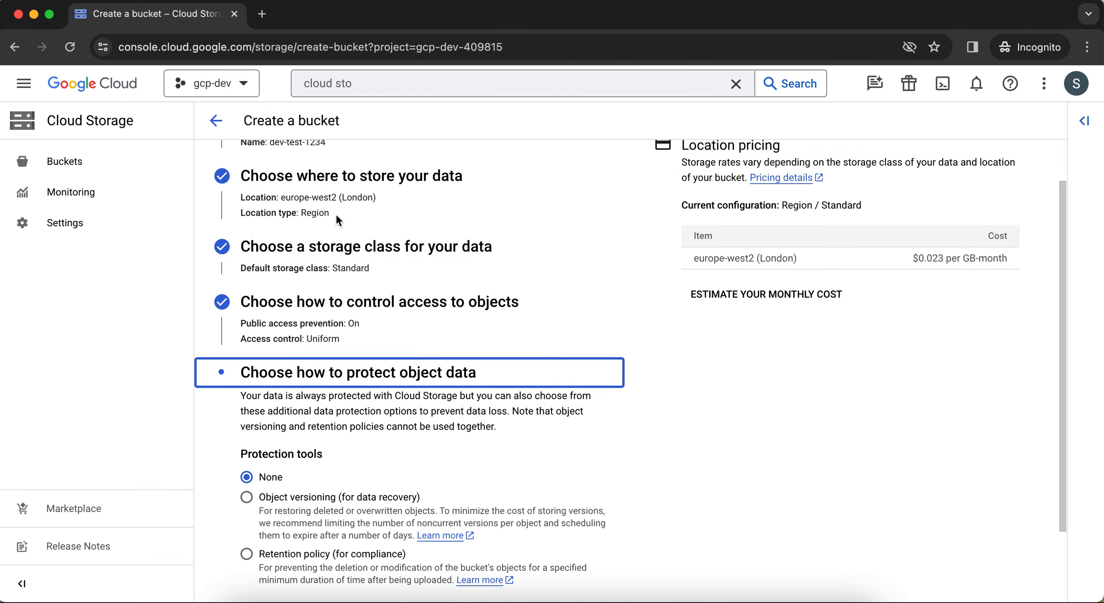
pyautogui.click(346, 249)
pyautogui.scroll(-3, 298, 410)
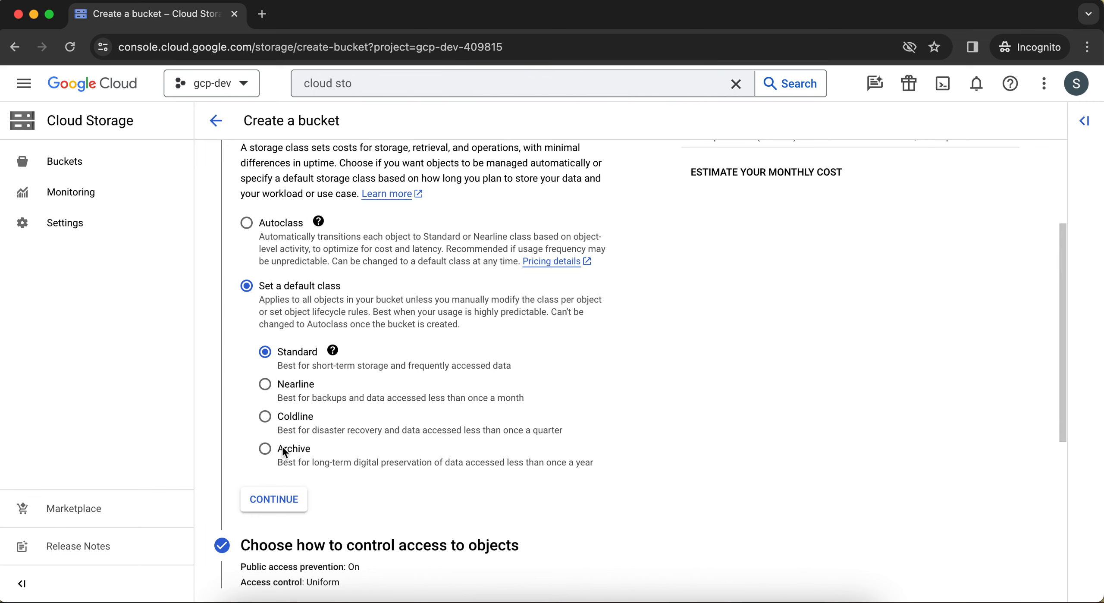
pyautogui.scroll(-1, 302, 450)
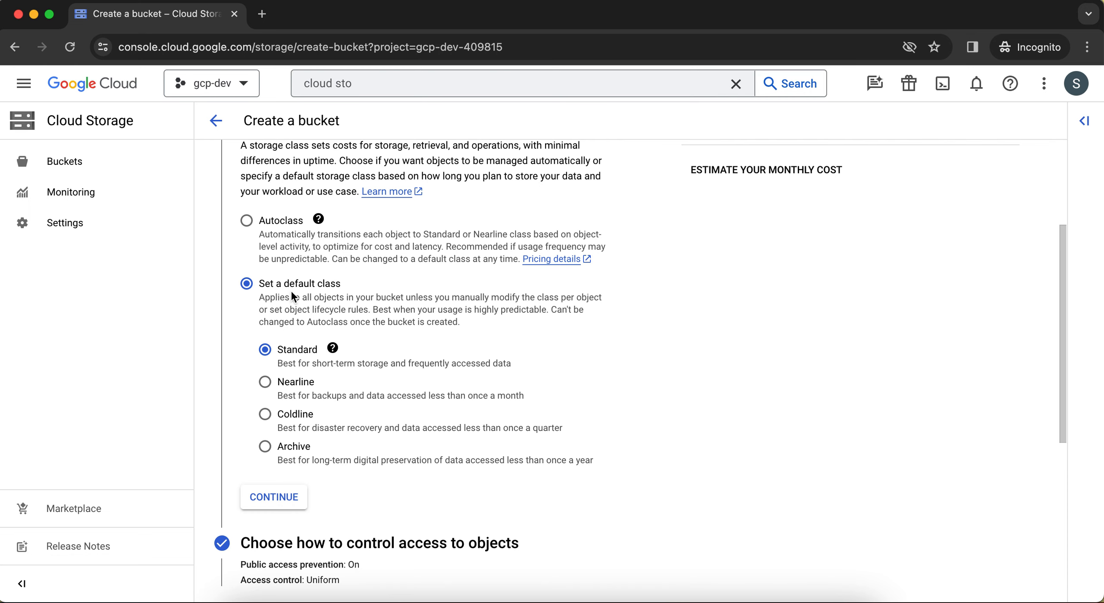
# Step: Create the bucket with no protection tools, confirming enforced public access prevention and opting out of seeing that message again
pyautogui.scroll(-10, 284, 343)
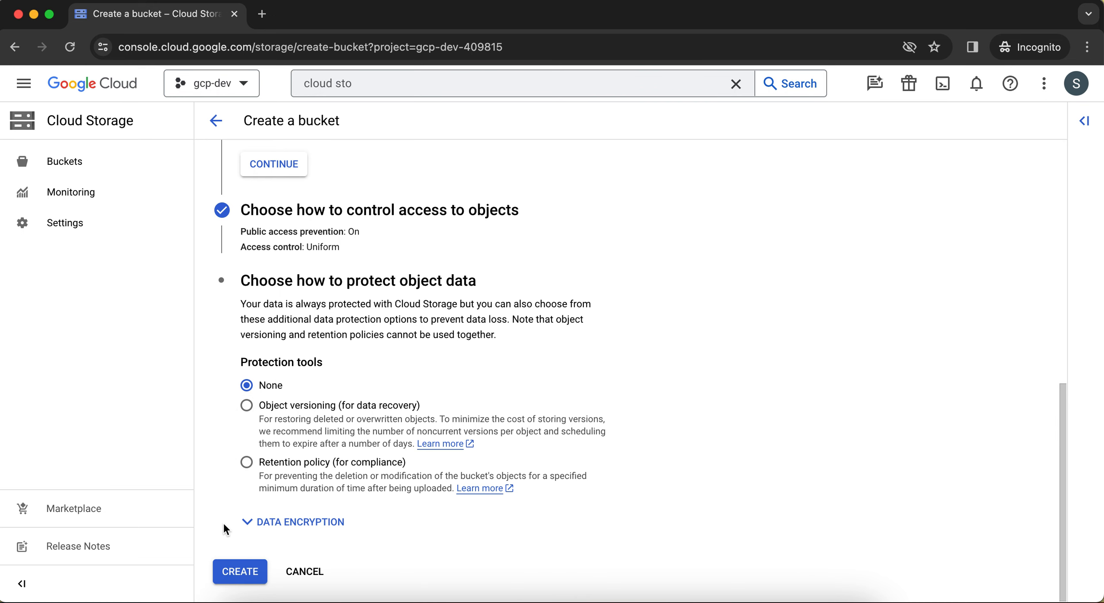
pyautogui.click(241, 577)
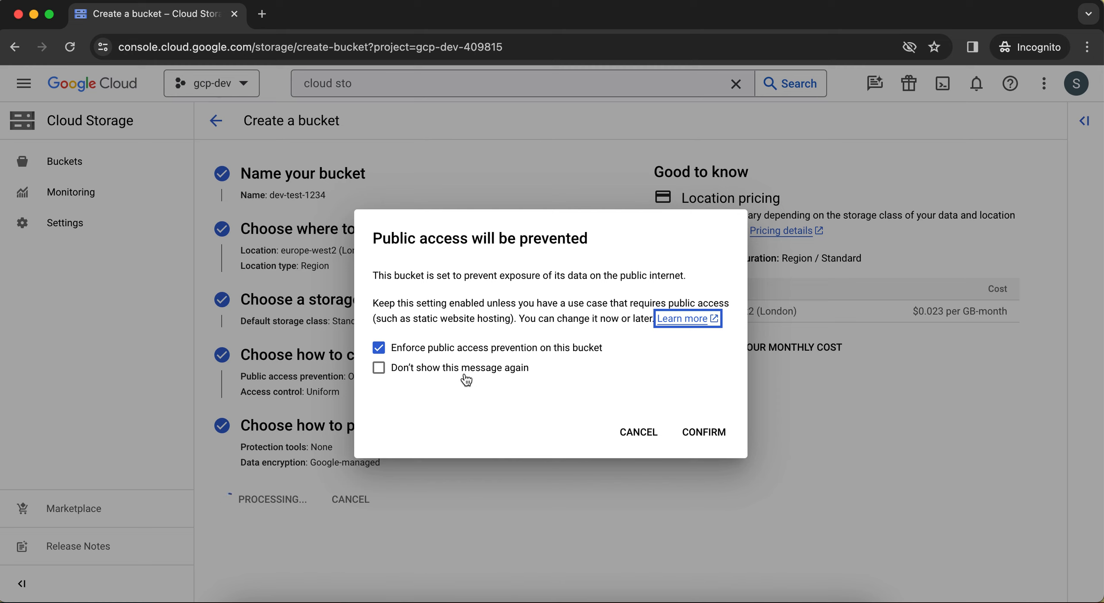
pyautogui.click(440, 370)
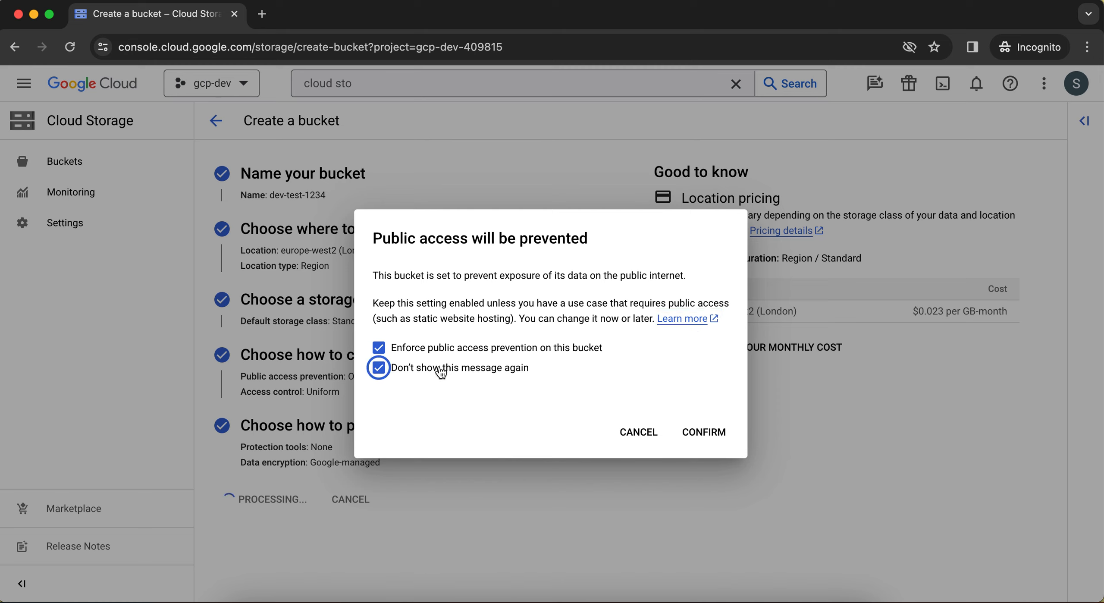
pyautogui.click(707, 431)
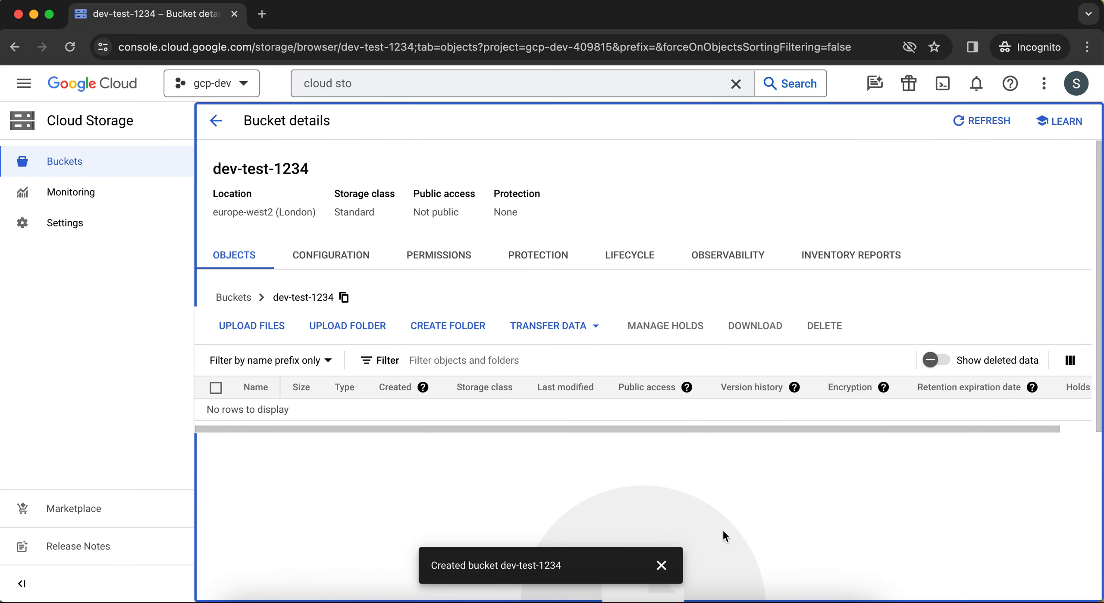
pyautogui.click(661, 565)
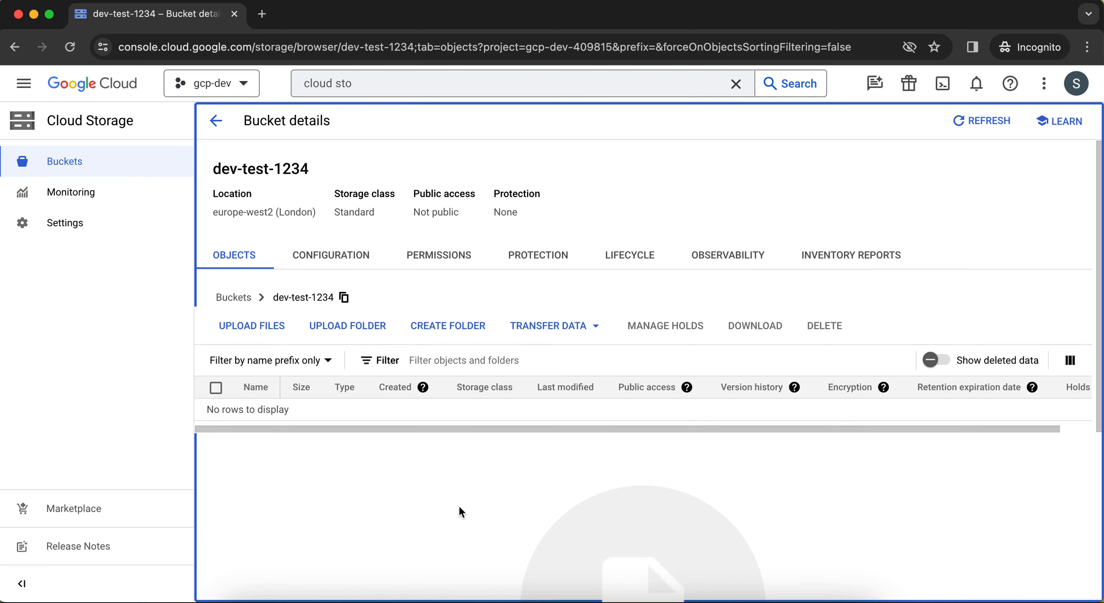
# Step: Check the new bucket in the project's bucket list and reopen the details of dev-test-1234
pyautogui.scroll(-1, 460, 507)
pyautogui.scroll(1, 459, 507)
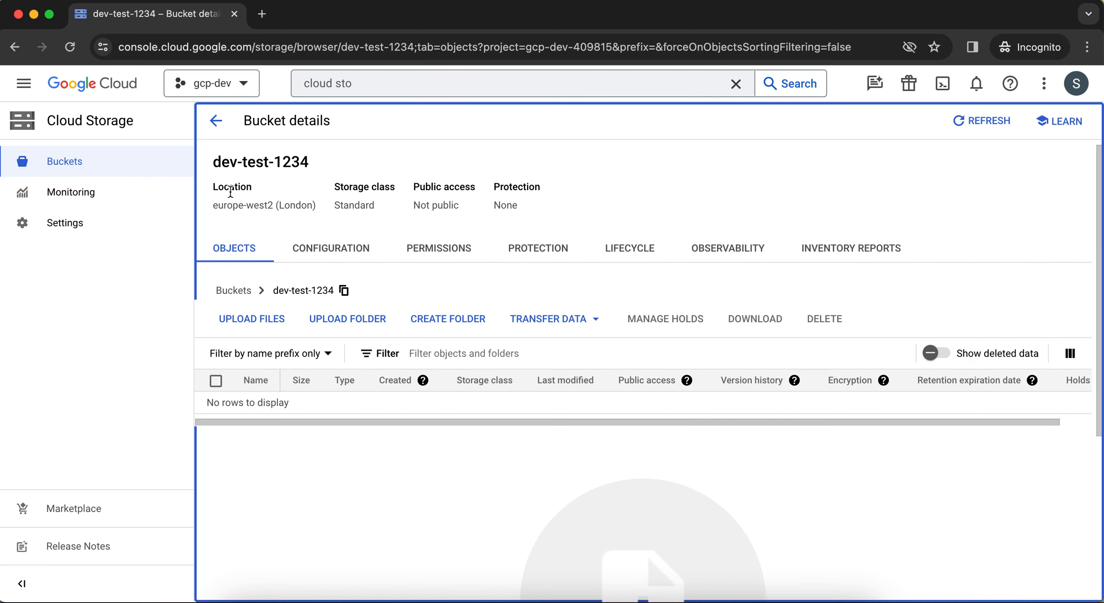
pyautogui.moveTo(215, 163); pyautogui.dragTo(313, 170)
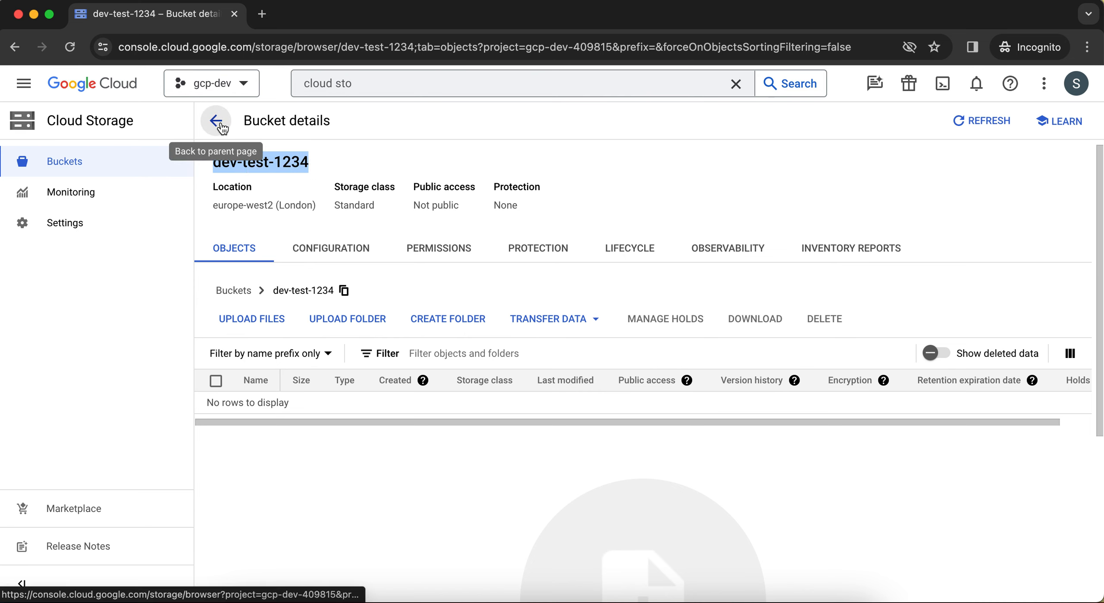
pyautogui.click(91, 171)
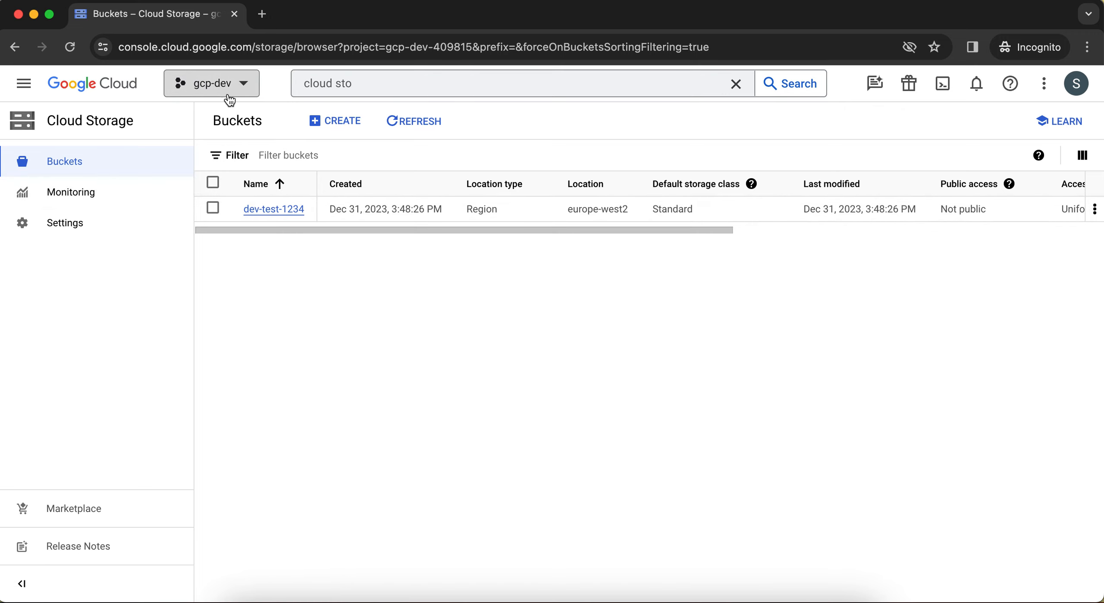
pyautogui.click(277, 212)
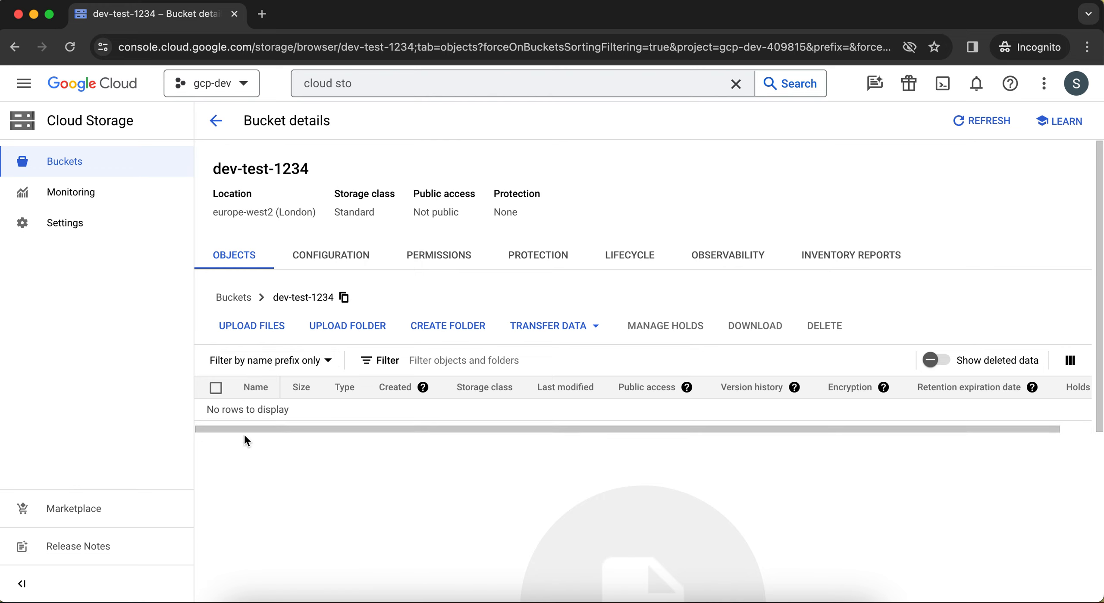
# Step: Review the bucket's configuration, including update time, location type and location, and view its public access and access control permissions
pyautogui.scroll(-1, 245, 439)
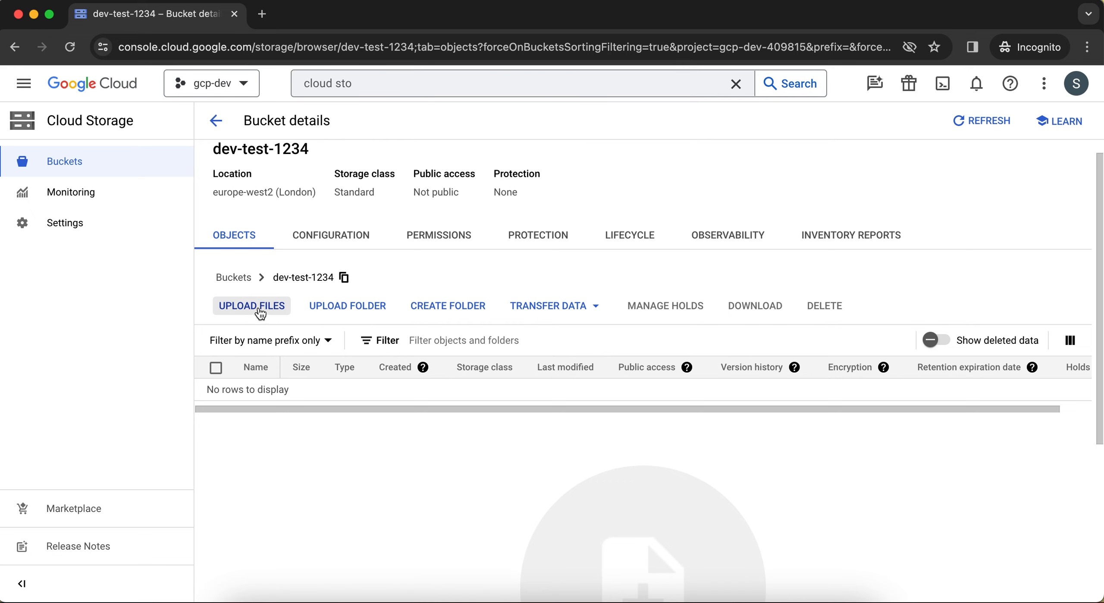
pyautogui.click(345, 241)
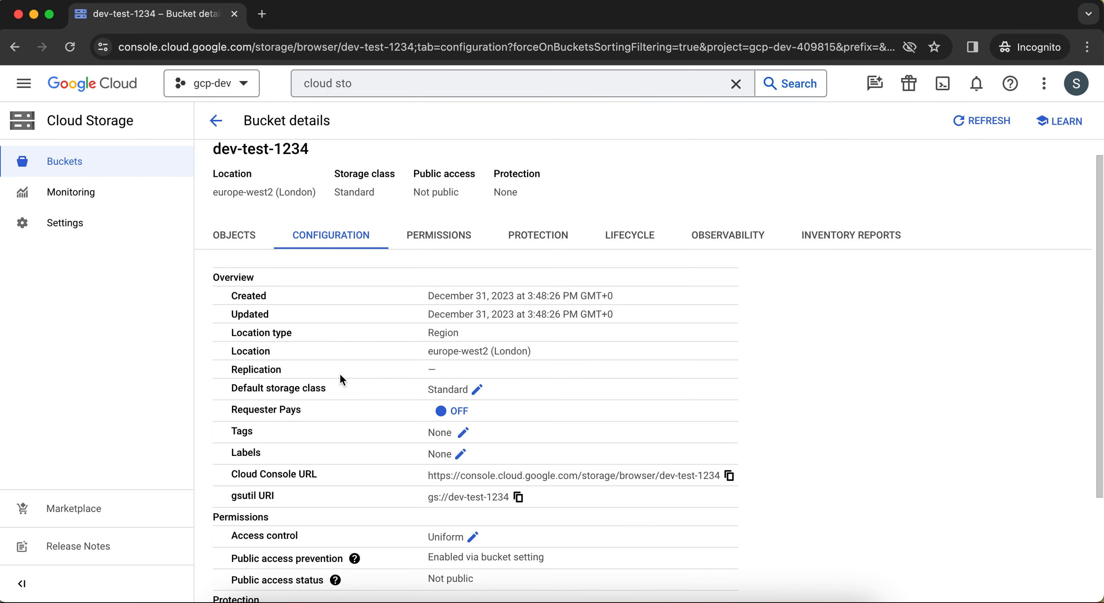
pyautogui.scroll(-1, 340, 376)
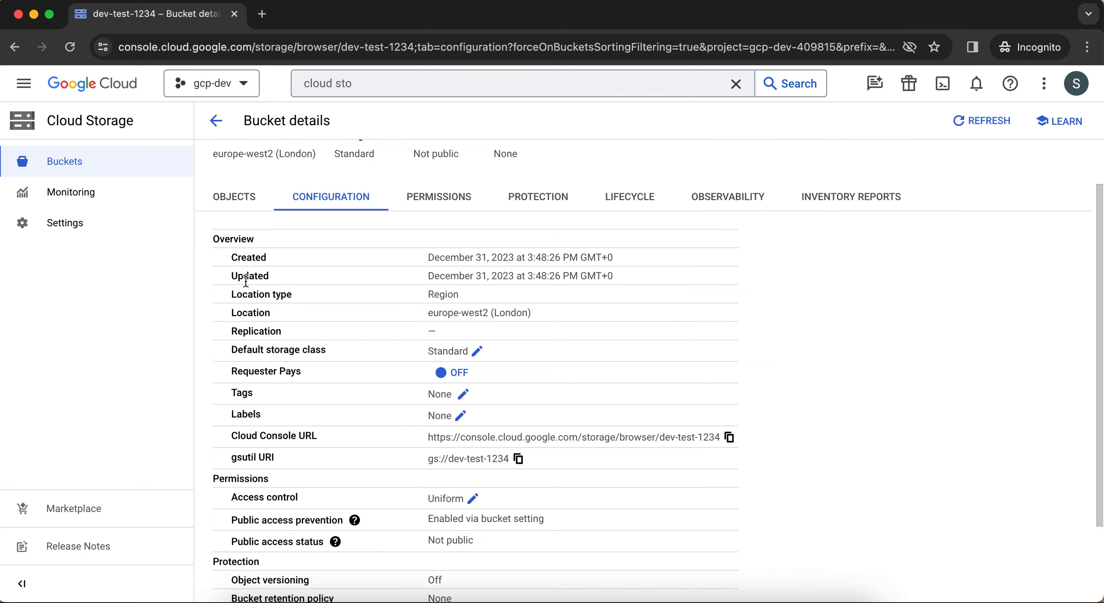
pyautogui.tripleClick(540, 277)
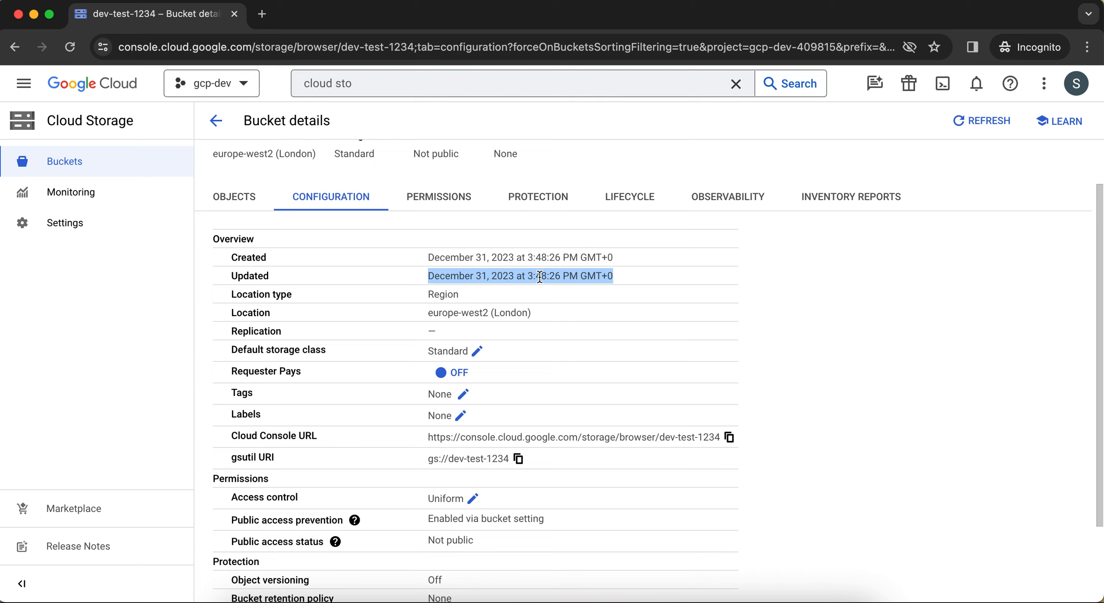
pyautogui.doubleClick(435, 297)
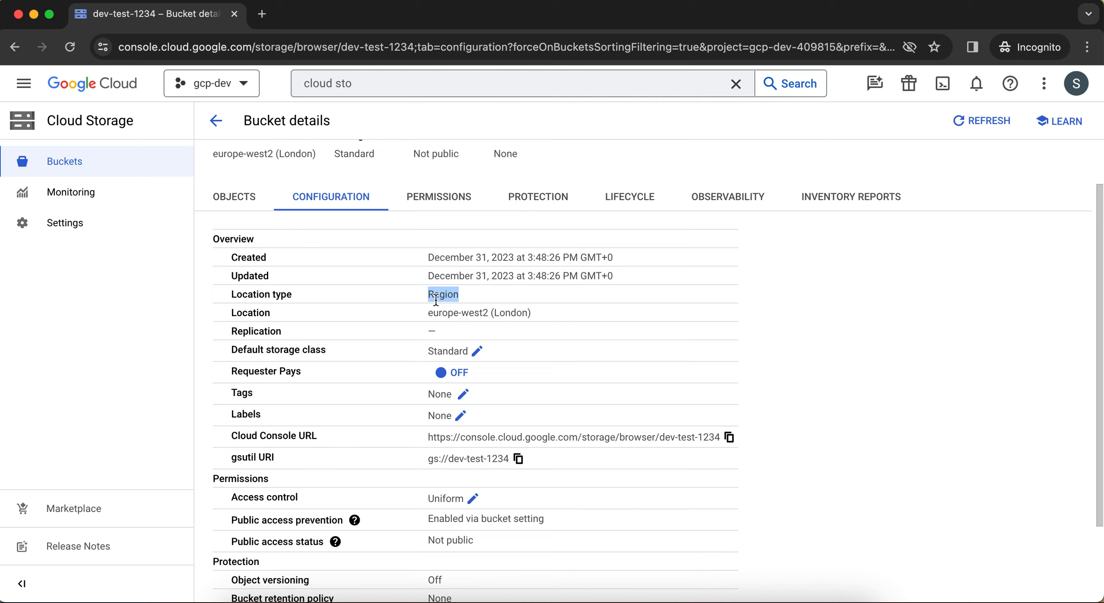
pyautogui.moveTo(428, 315); pyautogui.dragTo(550, 324)
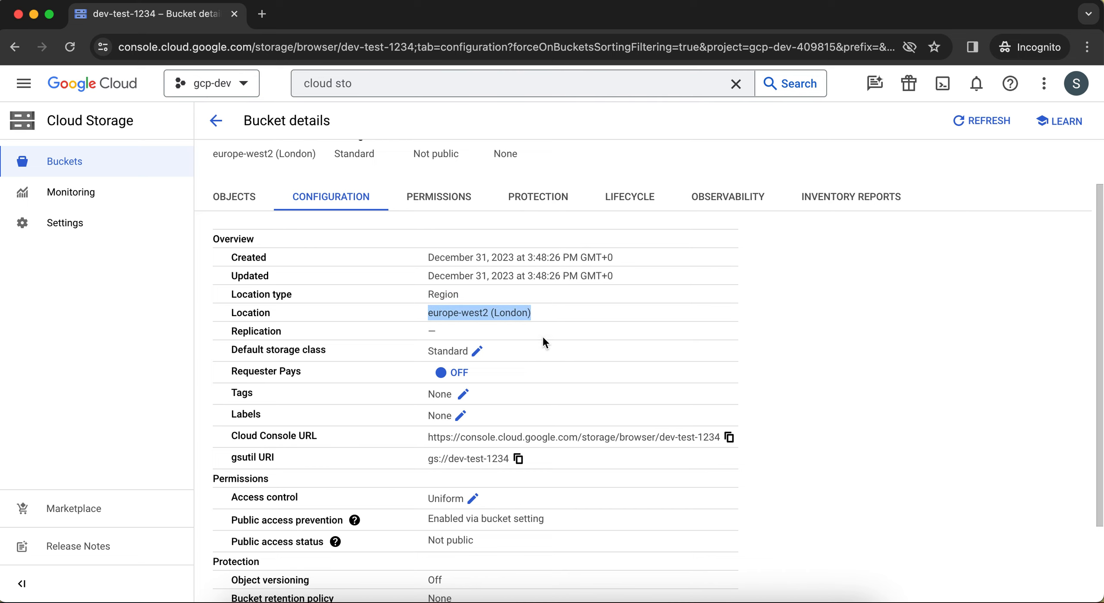
pyautogui.scroll(-2, 539, 370)
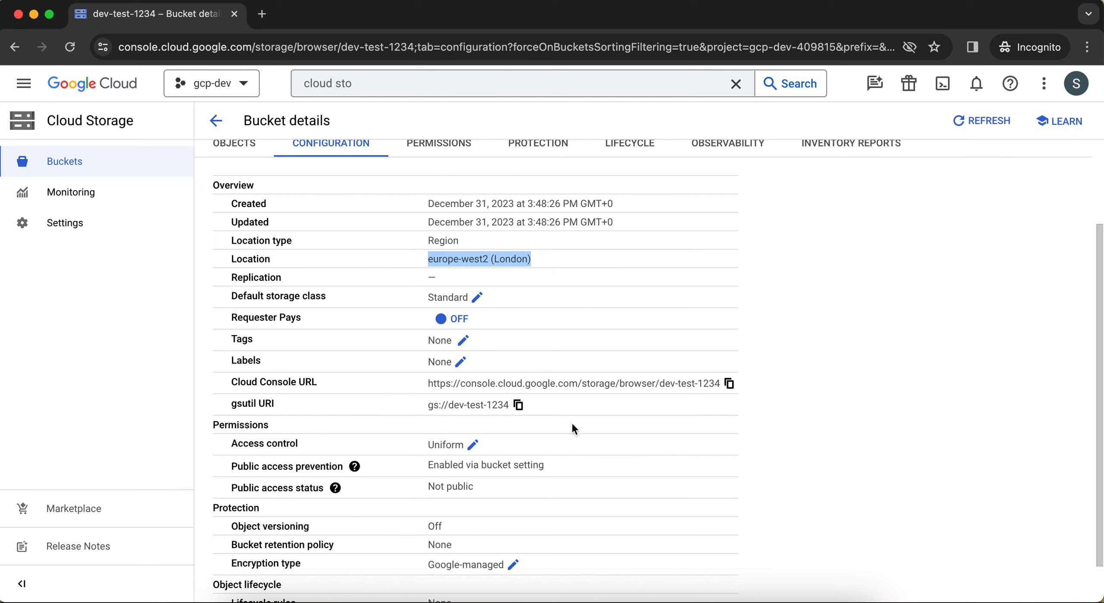
pyautogui.scroll(-2, 571, 427)
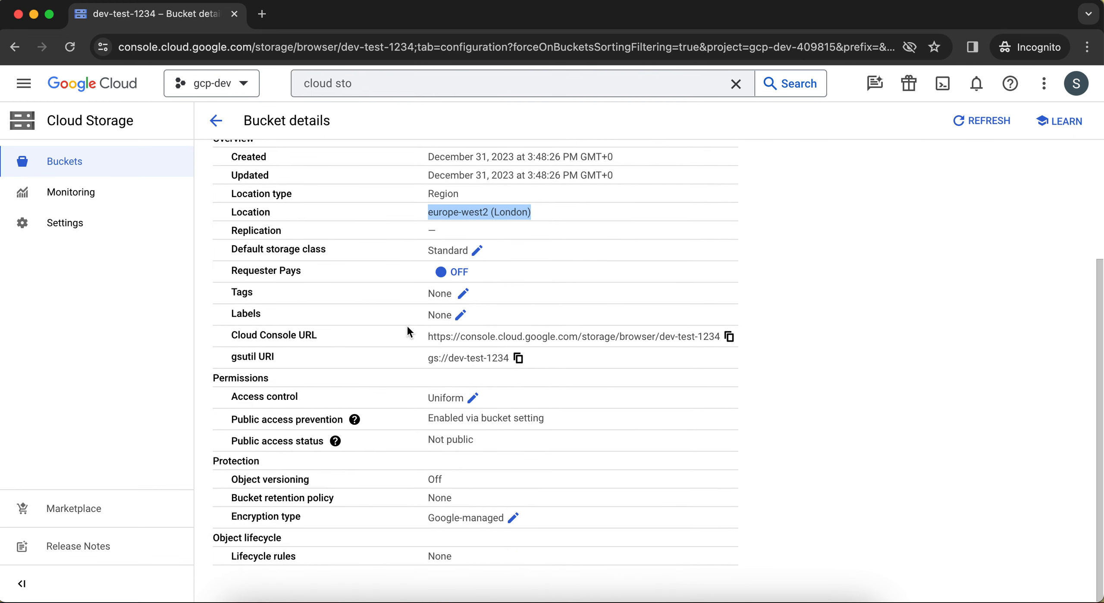
pyautogui.scroll(10, 335, 325)
pyautogui.click(440, 255)
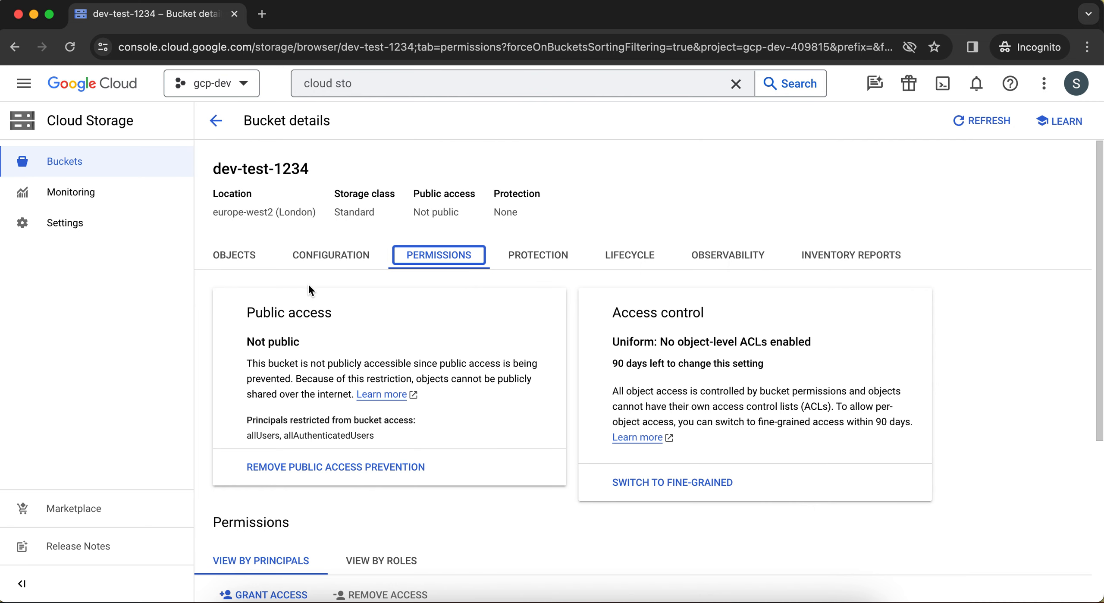
# Step: Show the list of objects stored in the dev-test-1234 bucket
pyautogui.click(238, 263)
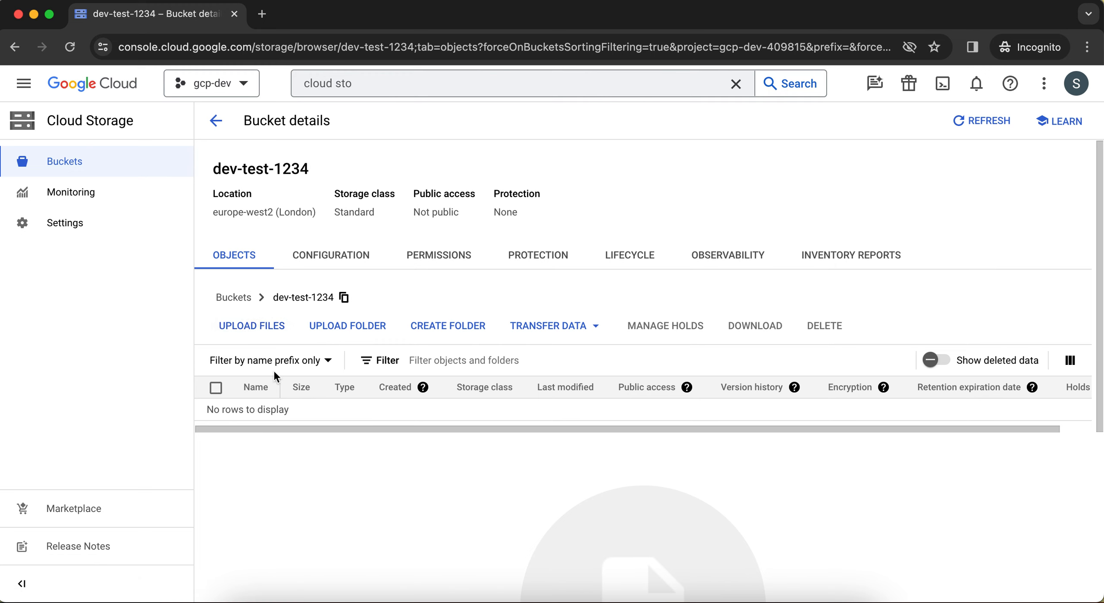
pyautogui.click(264, 331)
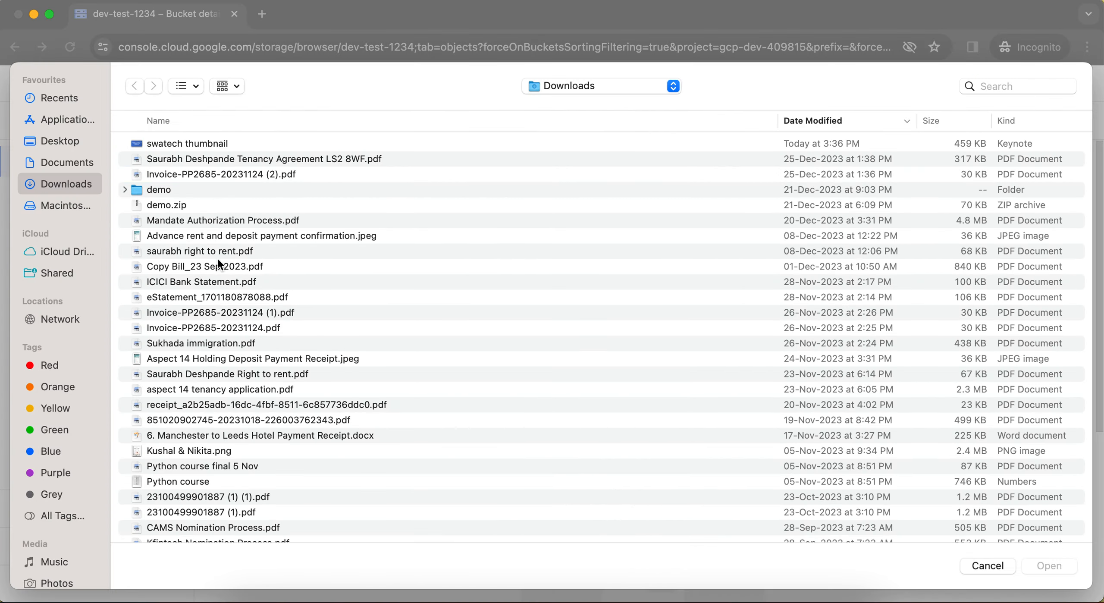
pyautogui.scroll(-10, 191, 320)
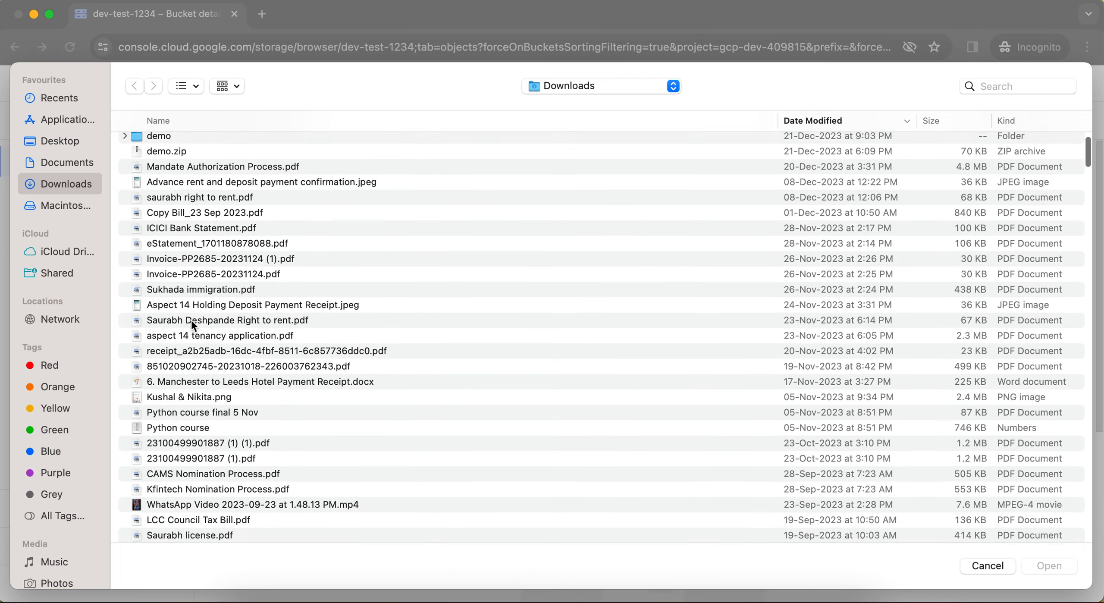
pyautogui.scroll(10, 191, 319)
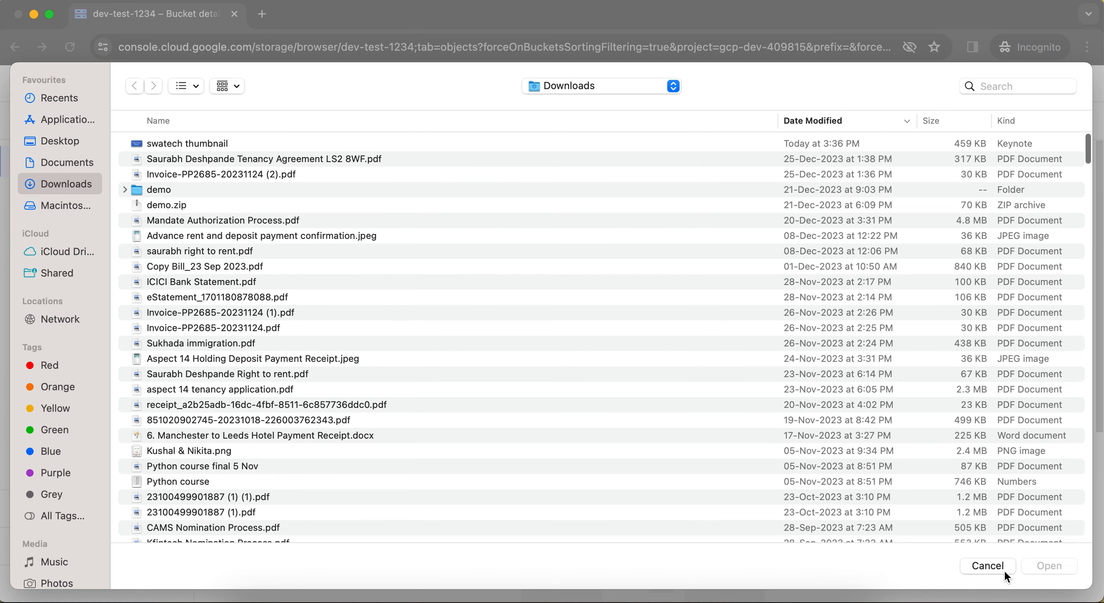
pyautogui.click(988, 565)
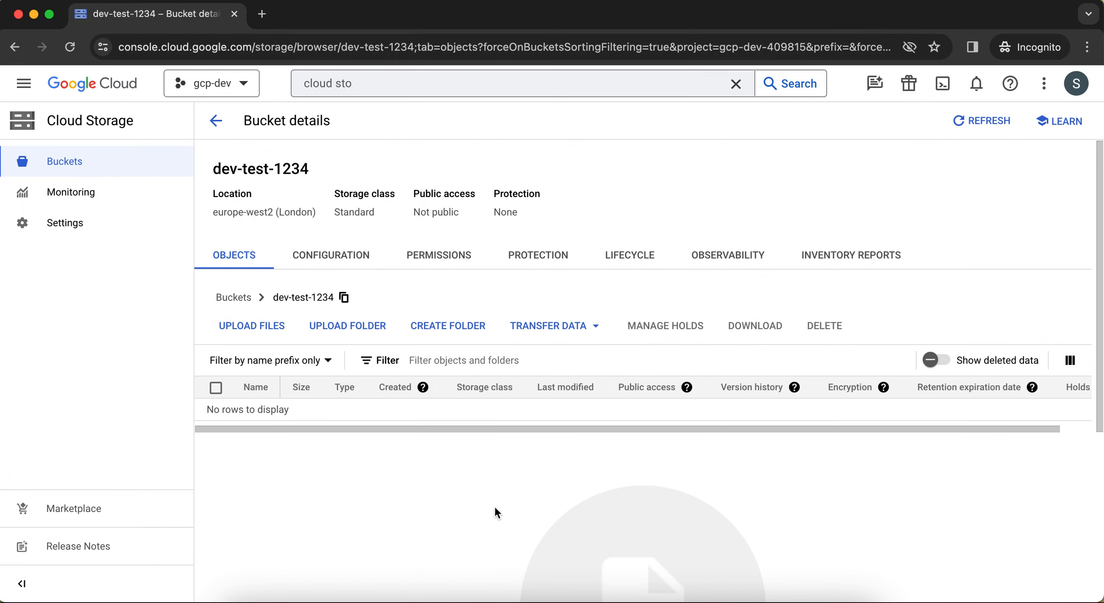
# Step: Upload the Keynote file swatech thumbnail from the Downloads folder to the dev-test-1234 bucket
pyautogui.click(266, 327)
pyautogui.click(237, 146)
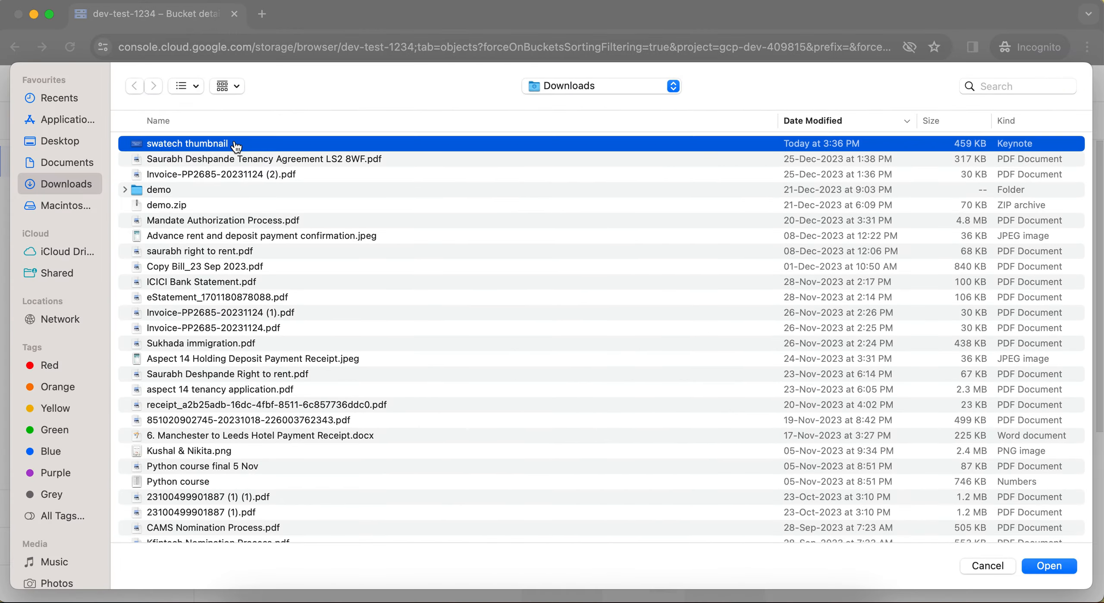
pyautogui.doubleClick(237, 145)
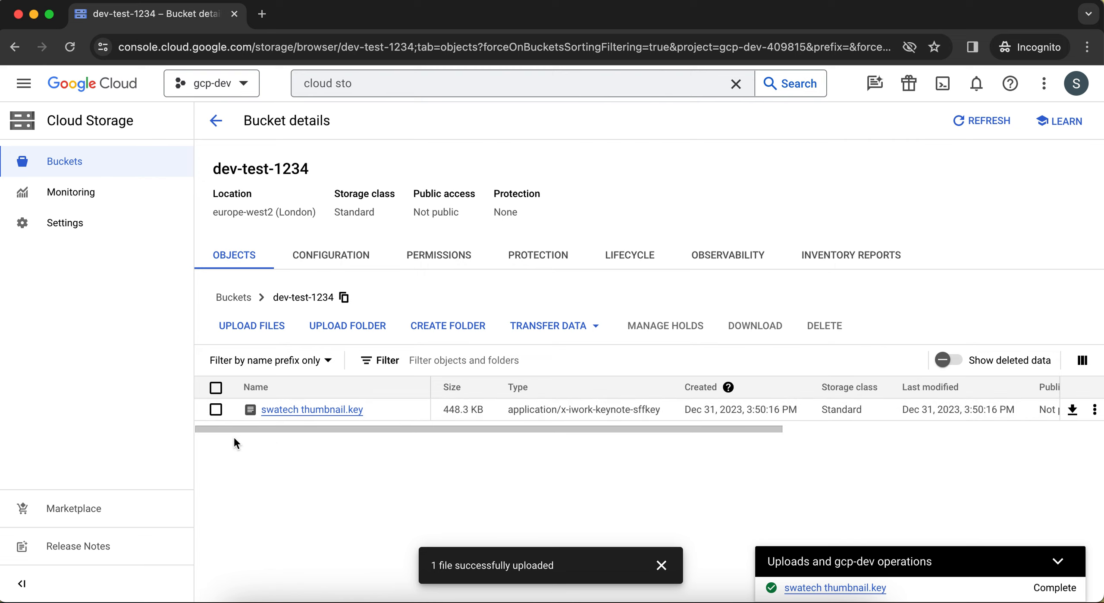
# Step: Delete the uploaded object swatech thumbnail.key from the dev-test-1234 bucket
pyautogui.click(217, 414)
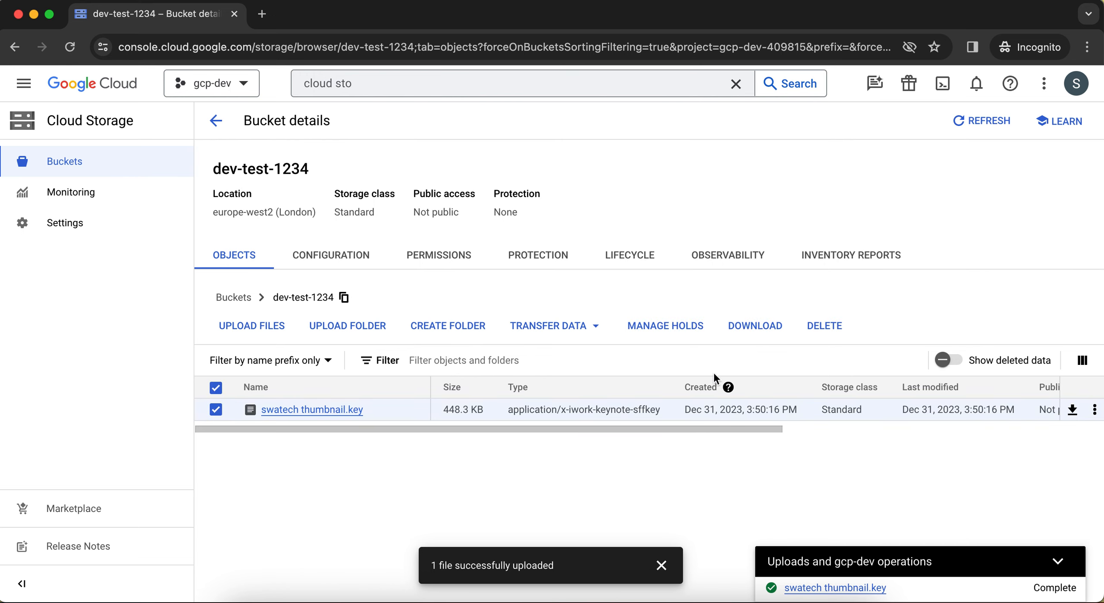
pyautogui.click(824, 326)
pyautogui.click(784, 420)
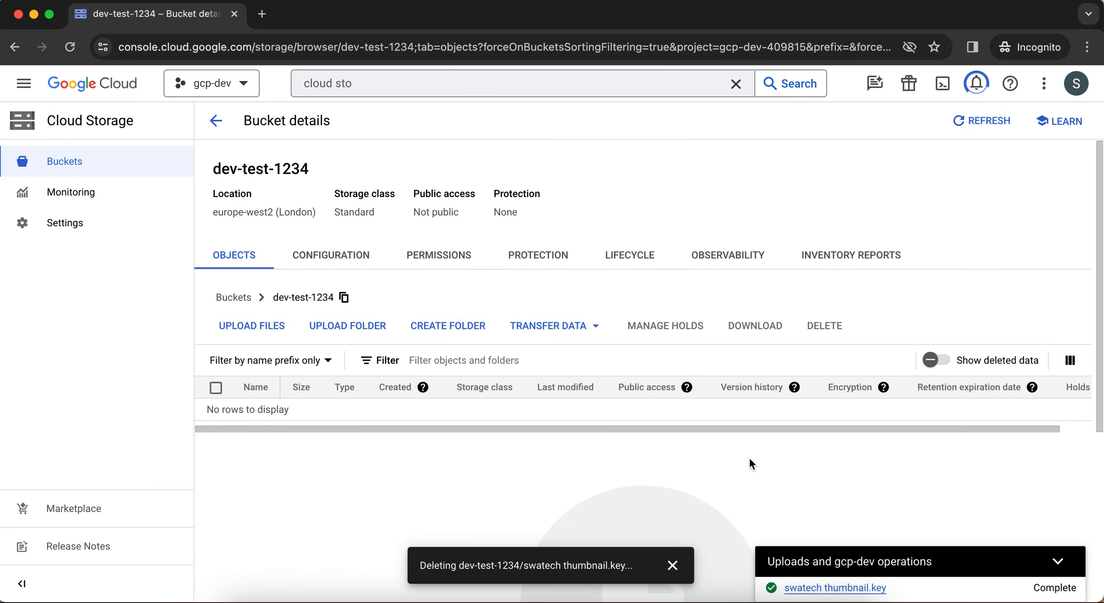